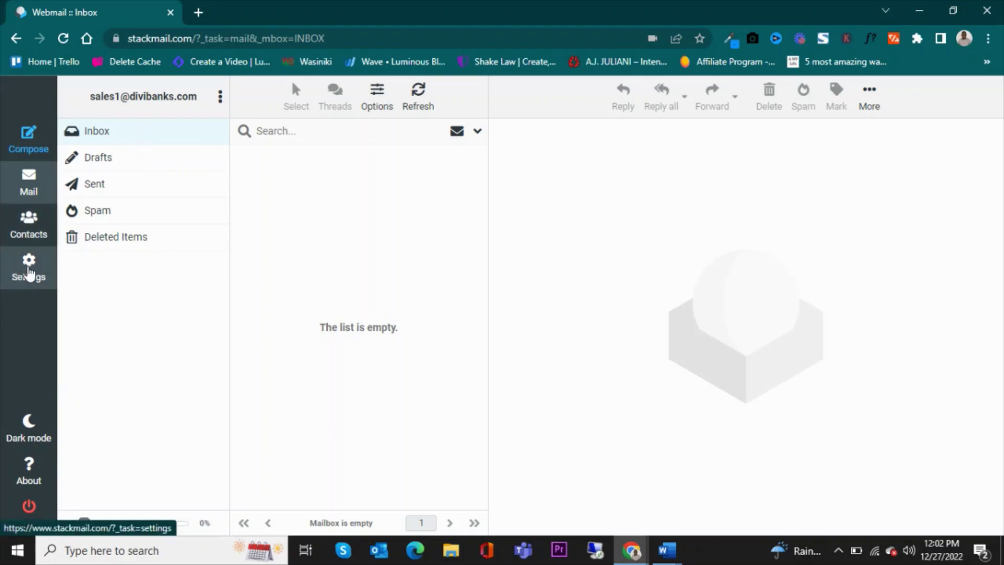
# Open the sales identity from Settings > Identities for editing
pyautogui.click(29, 274)
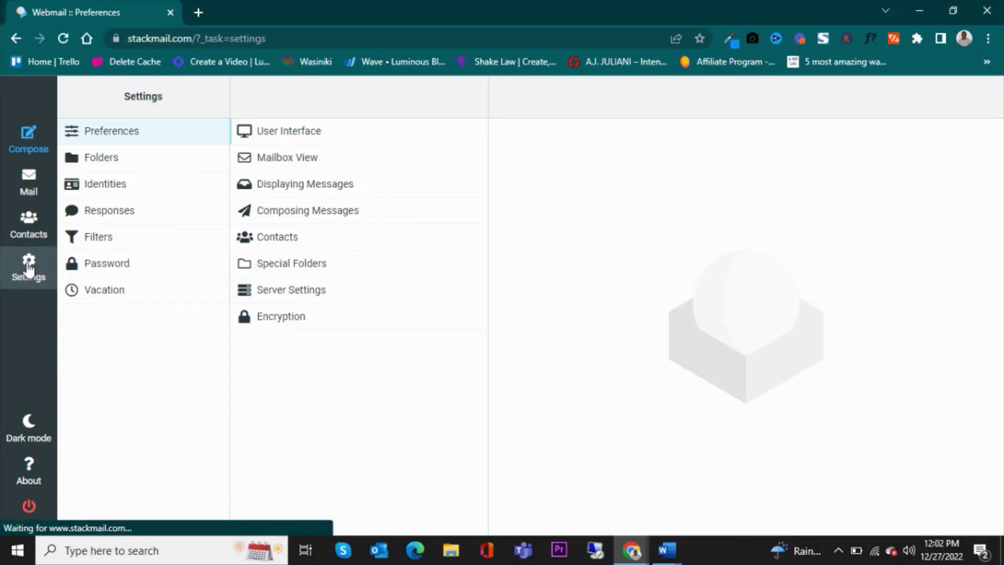
pyautogui.click(106, 185)
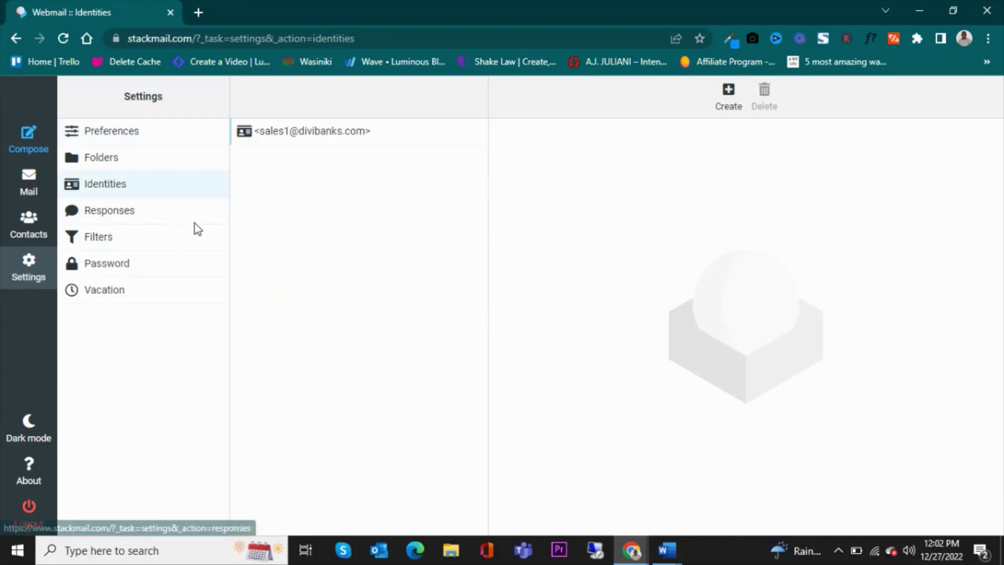
pyautogui.click(345, 135)
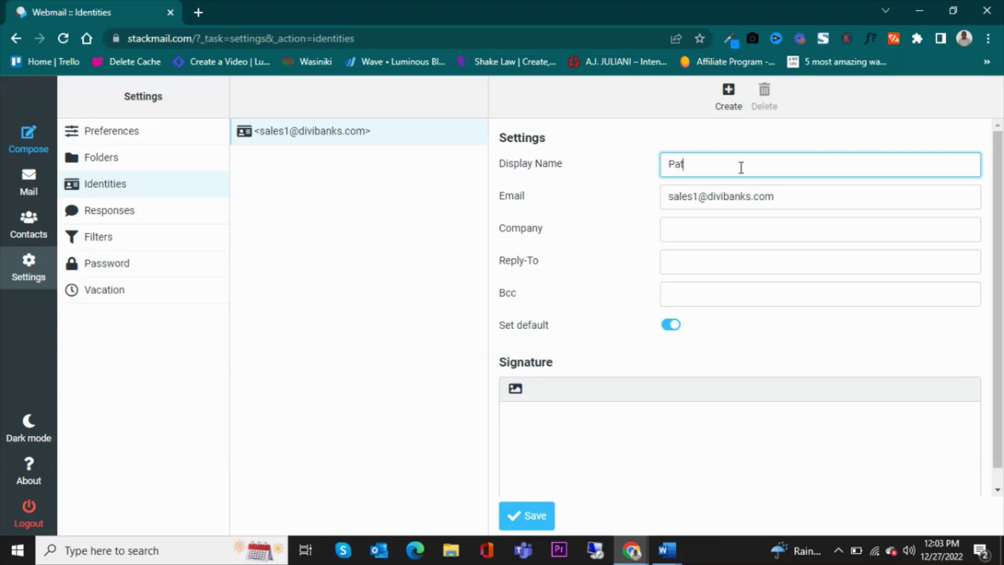
# Enter the display name as the sender's name 'from Divi Banks', fixing spacing and capital B
pyautogui.write('ck from Divibanks')
pyautogui.click(743, 164)
pyautogui.press('BackSpace')
pyautogui.write('Banks')
# Set Company to 'Divi Banks, LLC' and copy the identity's email address
pyautogui.click(724, 229)
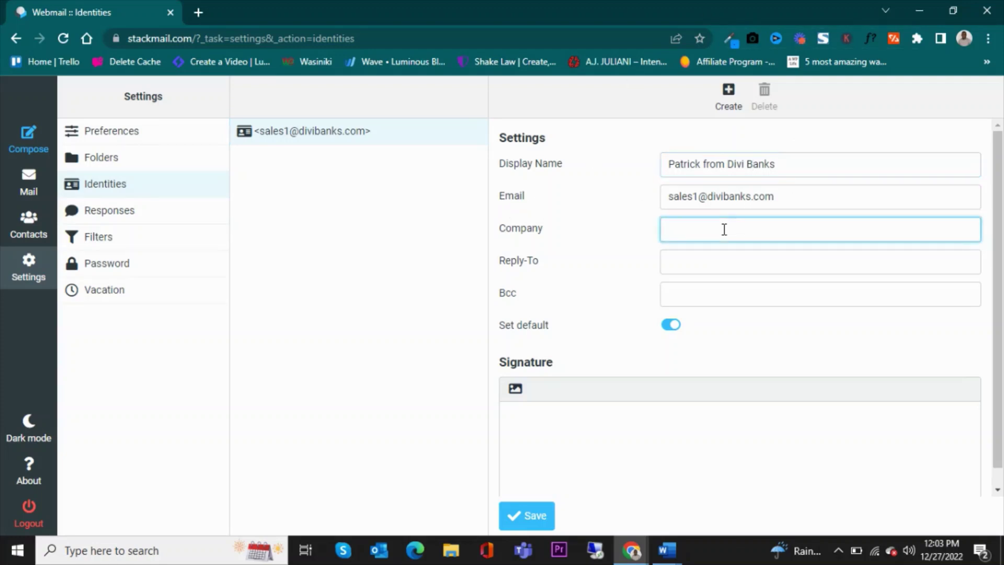
pyautogui.write('Divi Banks, LLC')
pyautogui.click(711, 268)
pyautogui.moveTo(774, 194); pyautogui.dragTo(627, 197)
pyautogui.hotkey('ctrl', 'c')
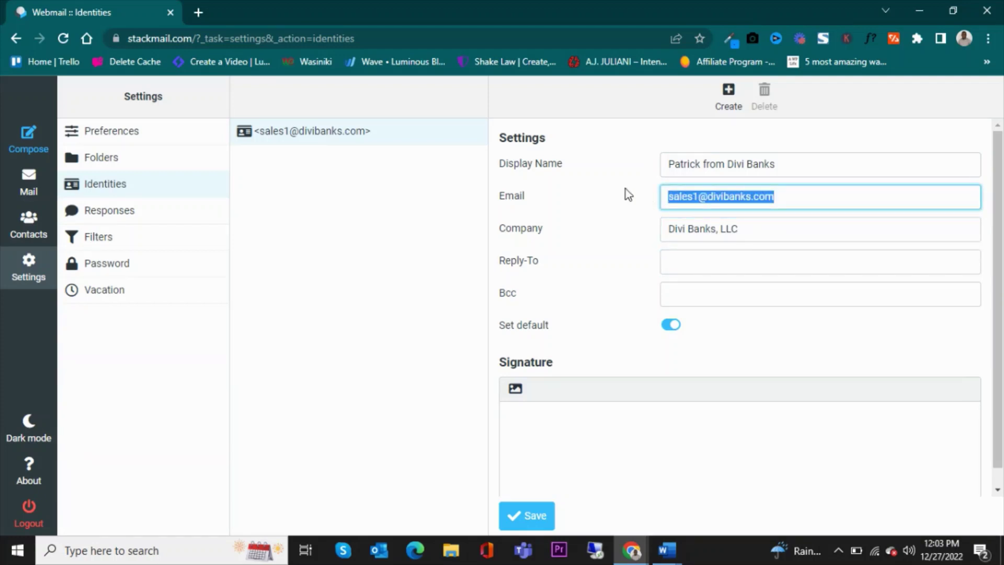
pyautogui.click(696, 267)
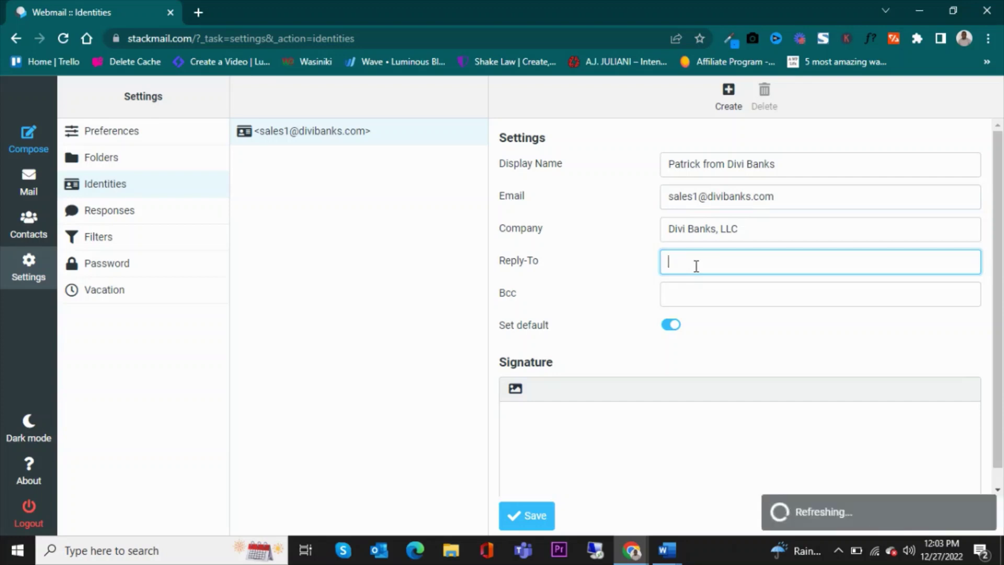
pyautogui.hotkey('ctrl', 'v')
pyautogui.click(668, 293)
pyautogui.write('f')
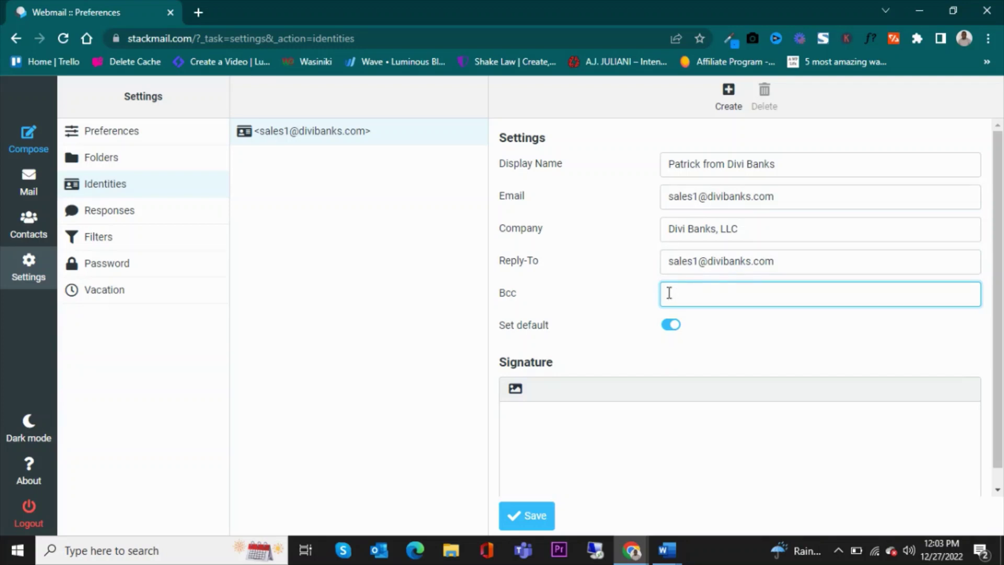
pyautogui.hotkey('alt', 'f')
pyautogui.write('n')
pyautogui.click(695, 296)
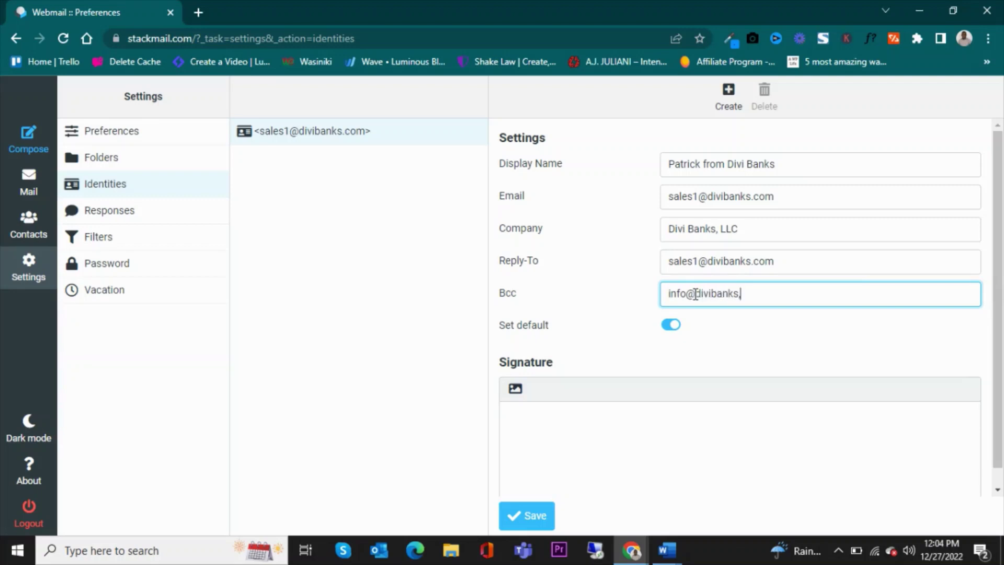
# Bring up the Word document holding the drafted signature
pyautogui.scroll(-1, 677, 321)
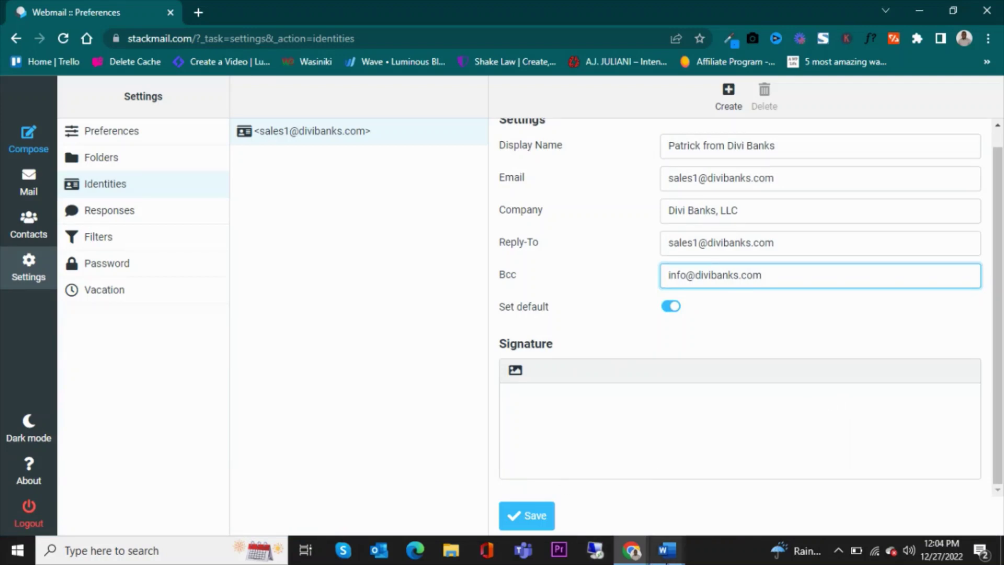
pyautogui.moveTo(666, 550)
pyautogui.click(822, 489)
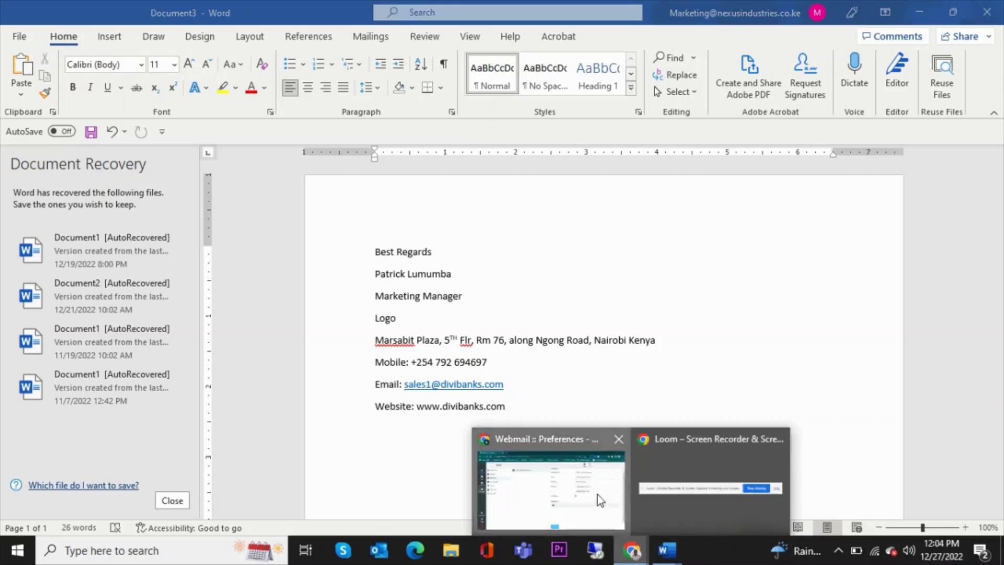
# Switch the signature to HTML, then copy the Best Regards, name and Marketing Manager lines in Word
pyautogui.click(596, 497)
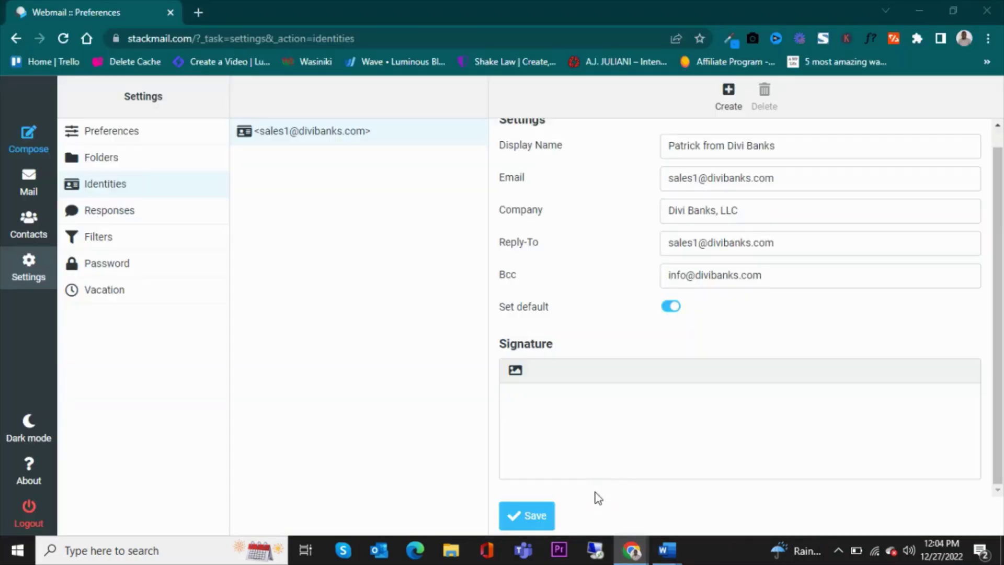
pyautogui.click(516, 371)
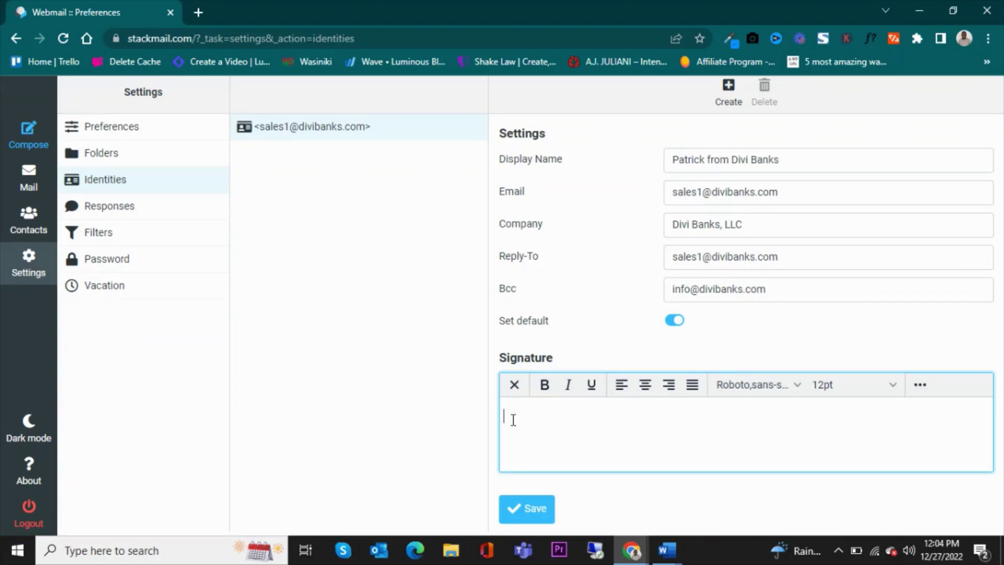
pyautogui.moveTo(667, 550)
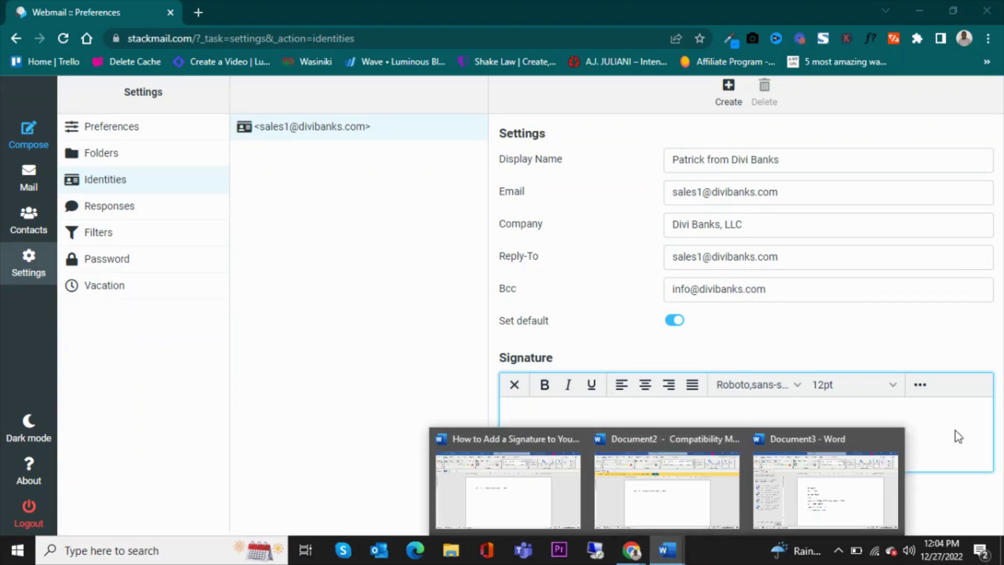
pyautogui.click(872, 483)
pyautogui.moveTo(374, 252); pyautogui.dragTo(463, 298)
pyautogui.rightClick(442, 272)
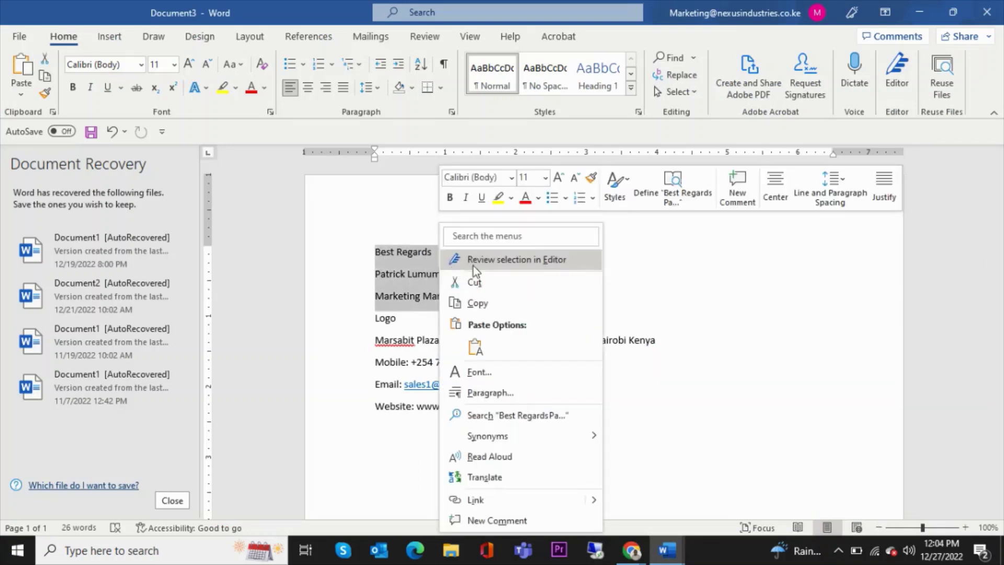
pyautogui.click(476, 298)
# Paste the three lines into the HTML signature and add a new line below
pyautogui.click(631, 550)
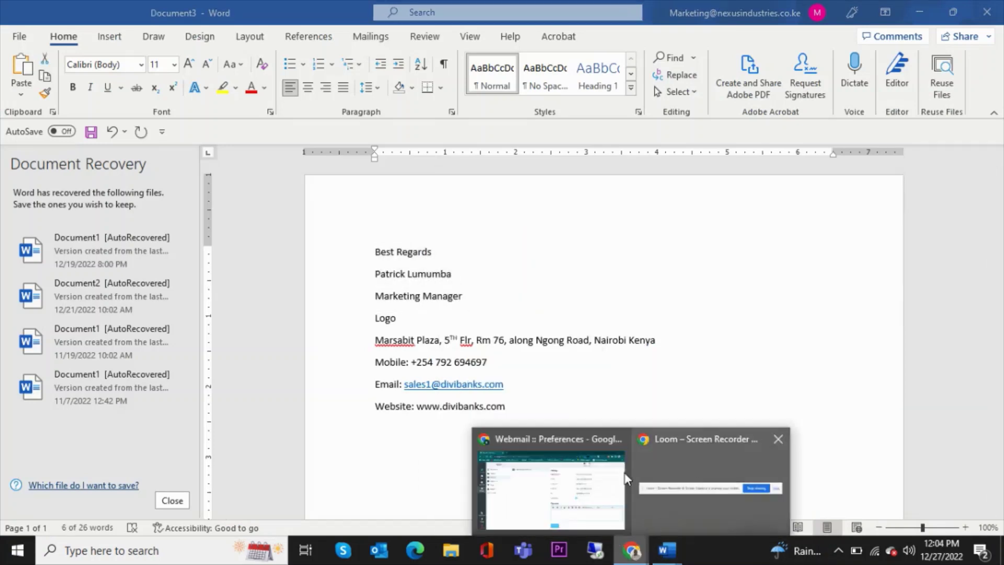
pyautogui.click(600, 472)
pyautogui.click(580, 446)
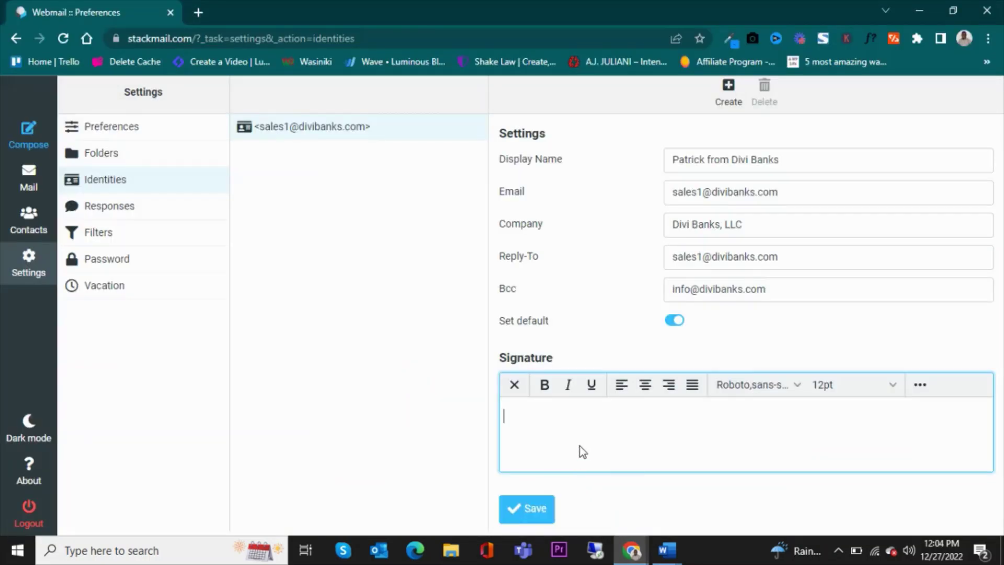
pyautogui.hotkey('ctrl', 'v')
pyautogui.scroll(-1, 642, 471)
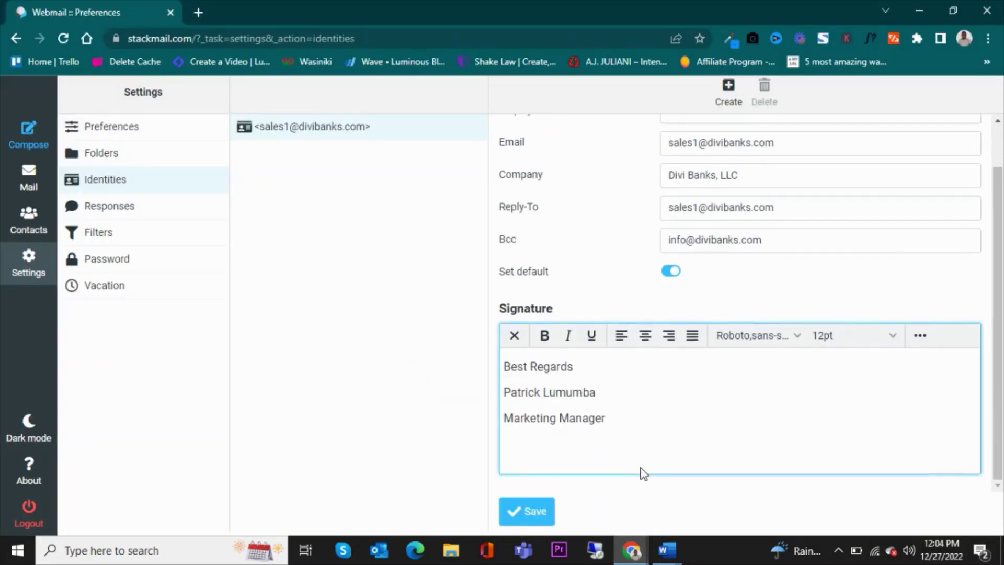
pyautogui.press('Return')
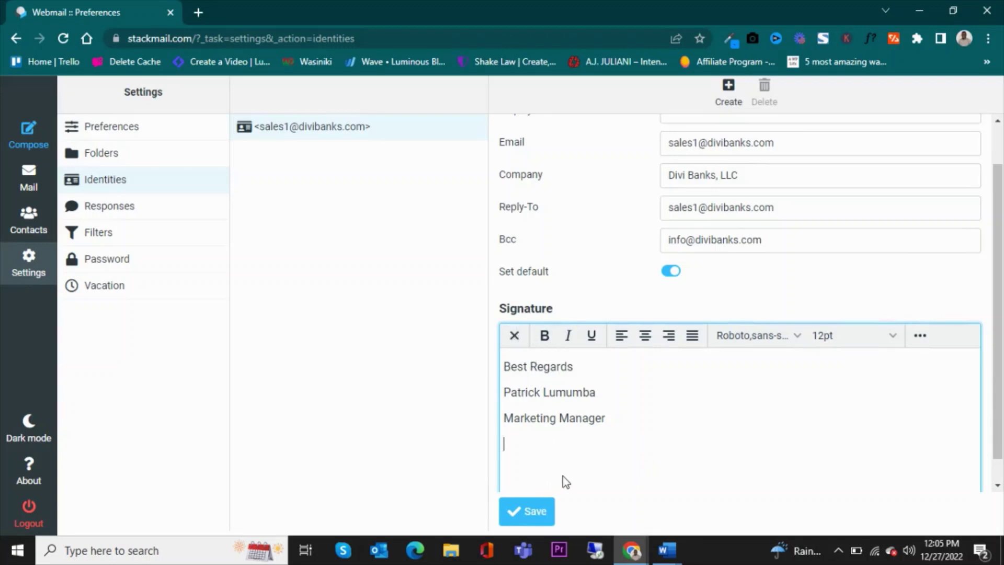
# Upload the divibanks-color logo file through the signature's image browser
pyautogui.click(920, 339)
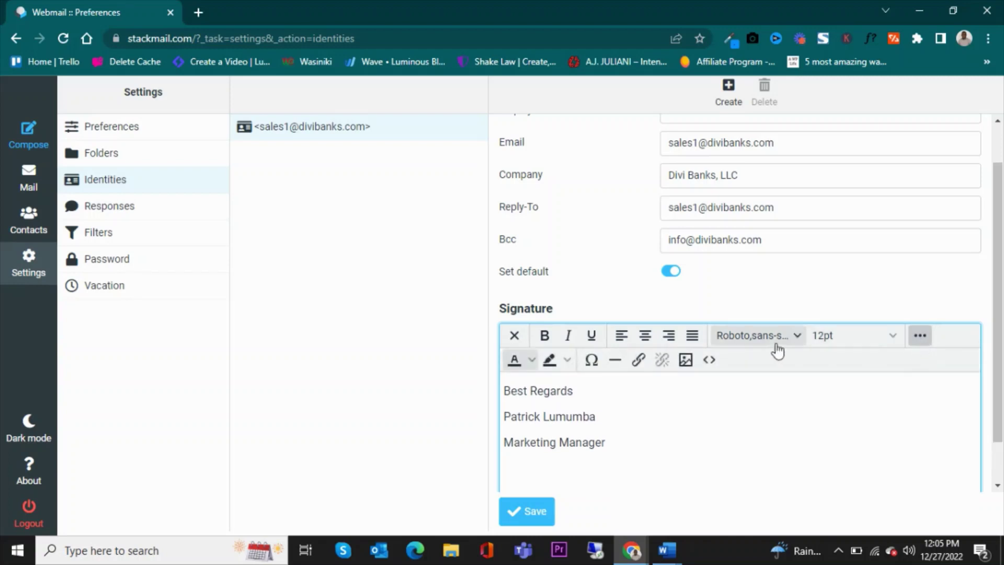
pyautogui.click(686, 361)
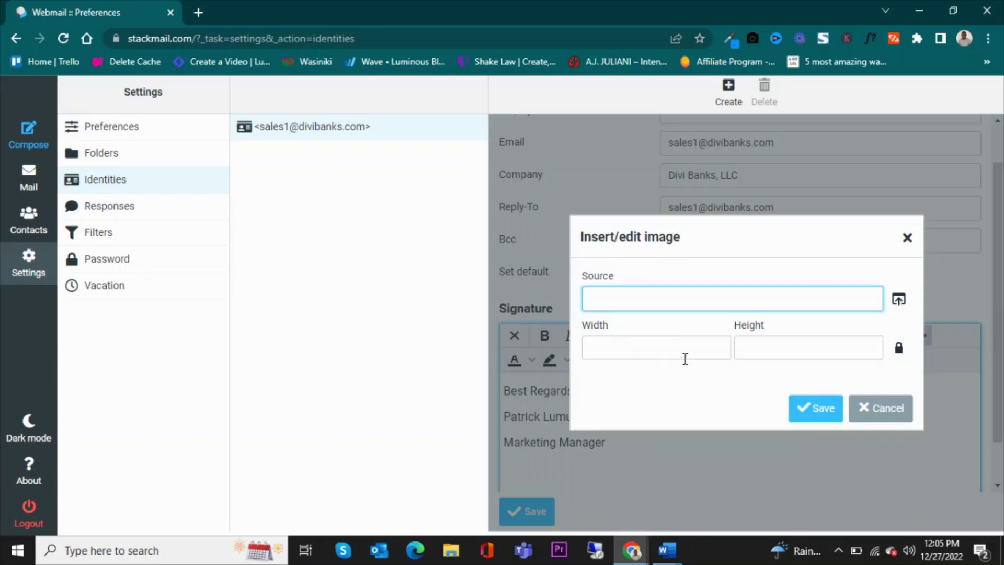
pyautogui.click(899, 302)
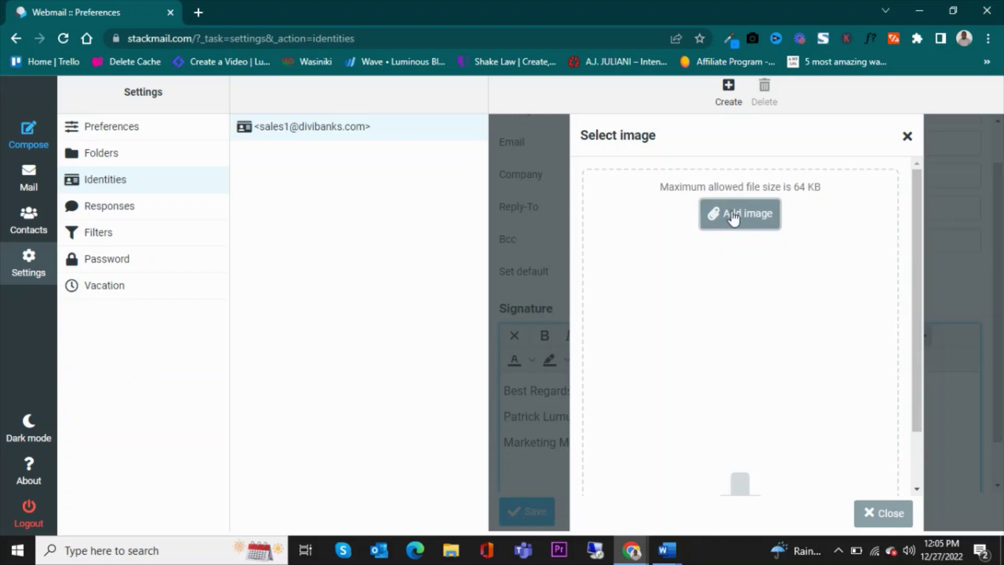
pyautogui.click(714, 219)
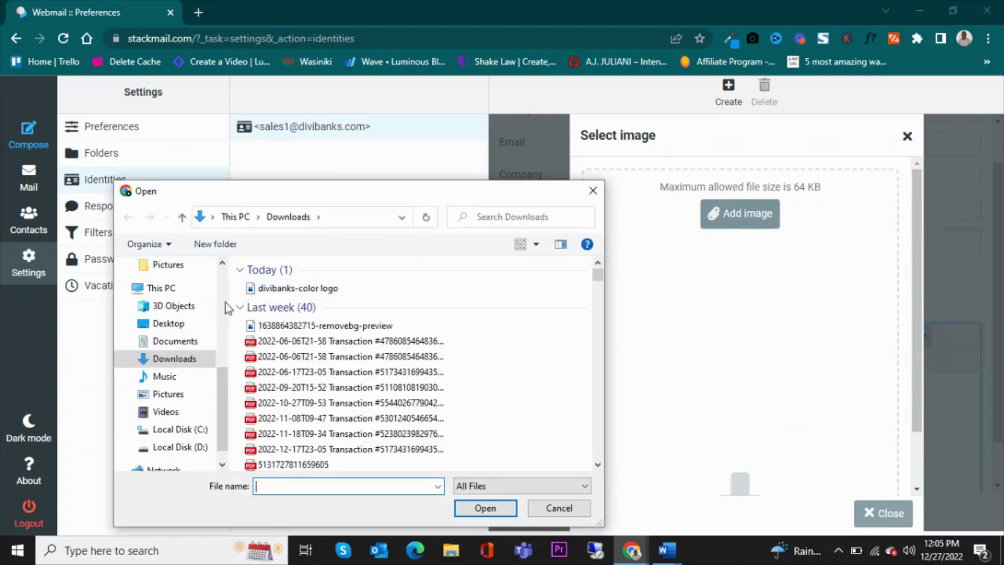
pyautogui.click(282, 287)
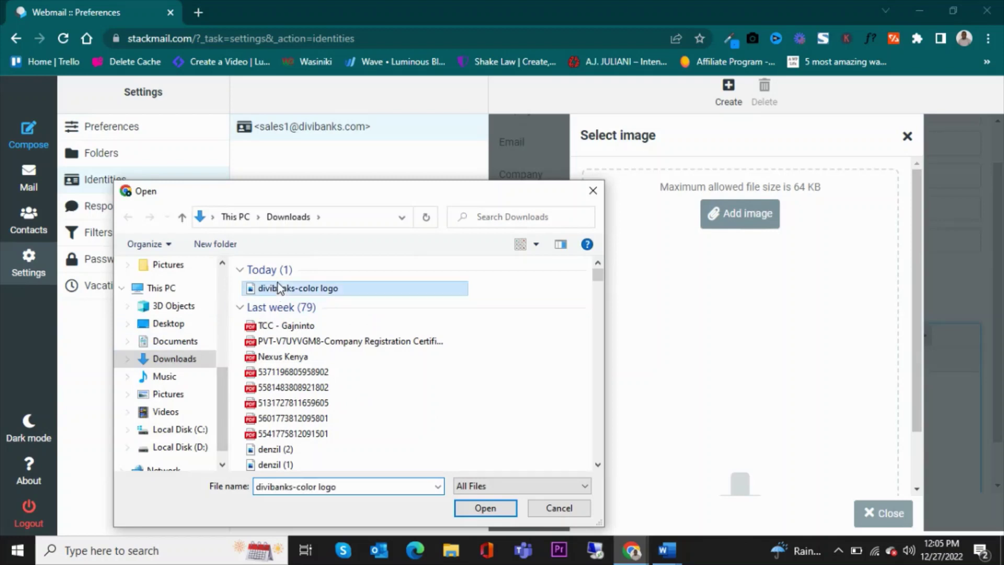
pyautogui.click(491, 507)
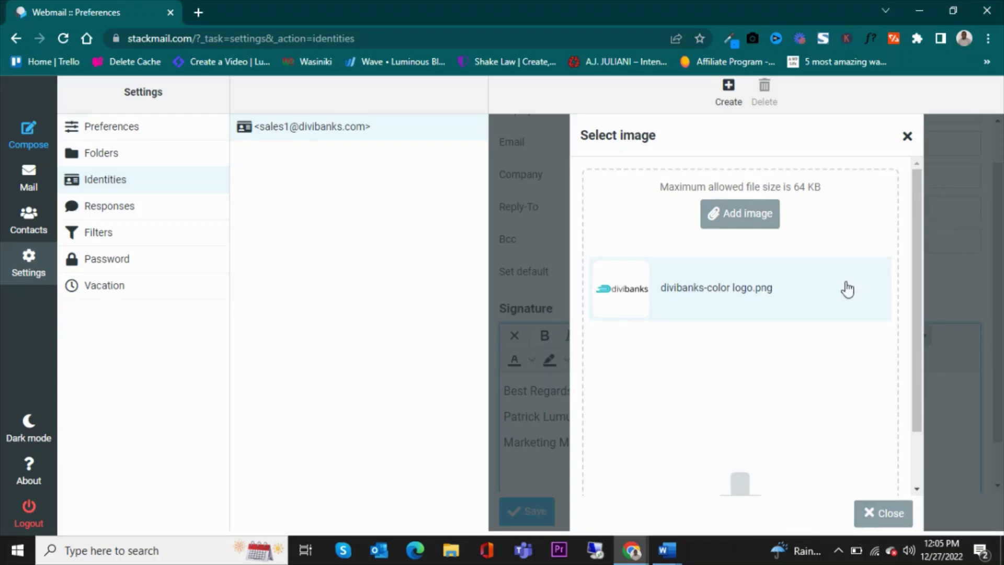
# Insert the uploaded divibanks logo into the signature and shrink it to about 149 × 48
pyautogui.click(623, 298)
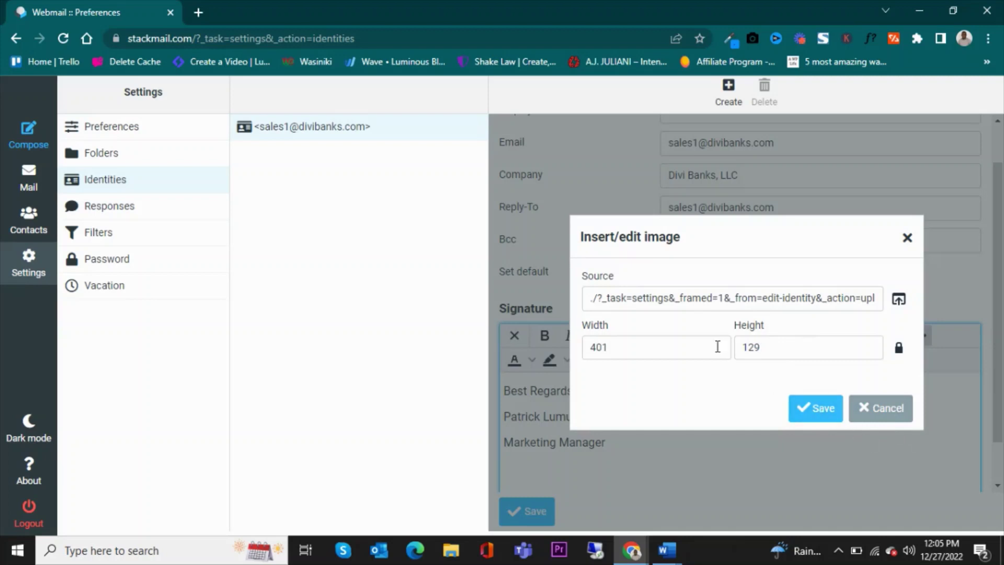
pyautogui.click(813, 417)
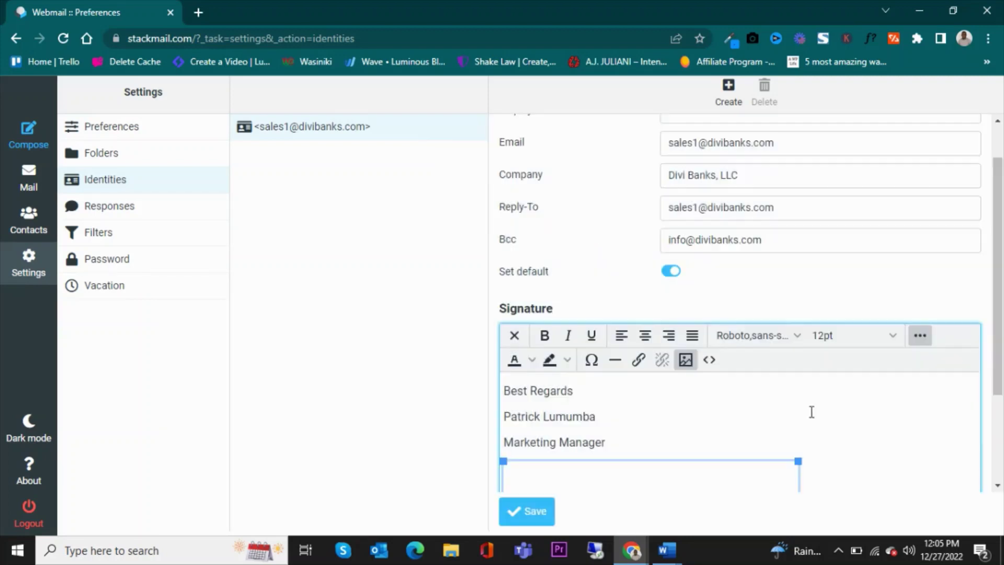
pyautogui.scroll(-3, 787, 408)
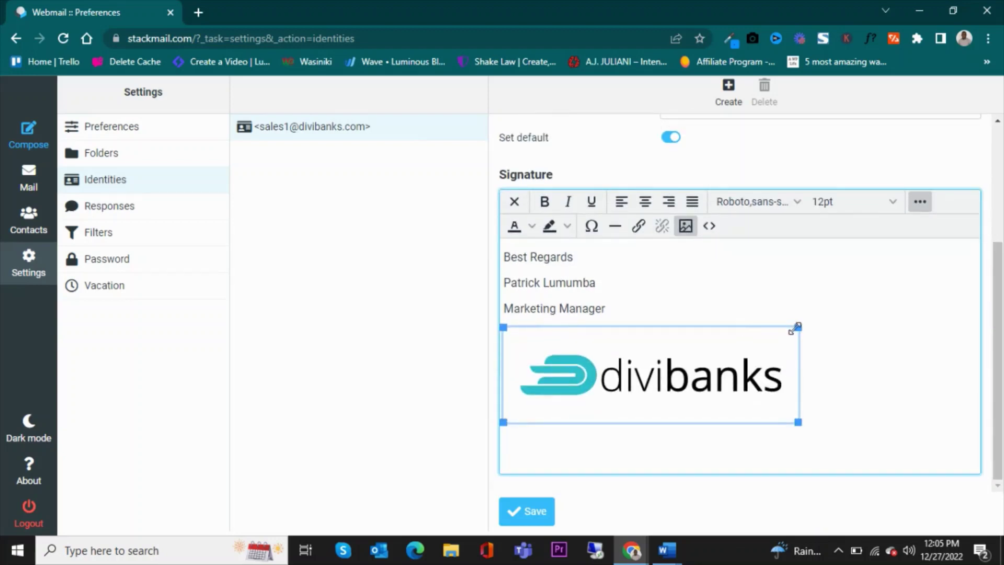
pyautogui.moveTo(796, 327); pyautogui.dragTo(613, 340)
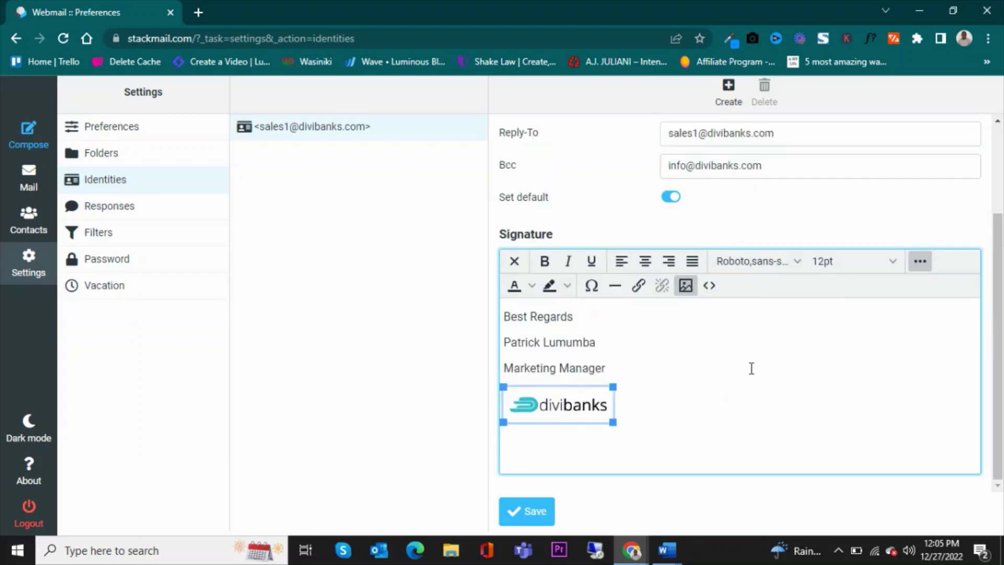
# Copy the address, Mobile, Email and Website lines from Word and paste them below the logo
pyautogui.click(698, 406)
pyautogui.press('Return')
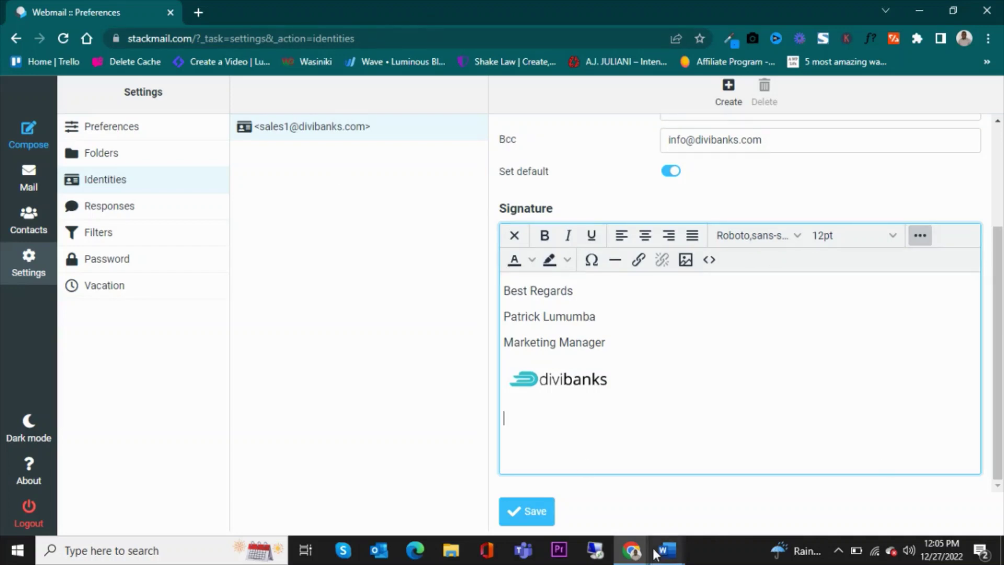
pyautogui.moveTo(667, 549)
pyautogui.click(840, 502)
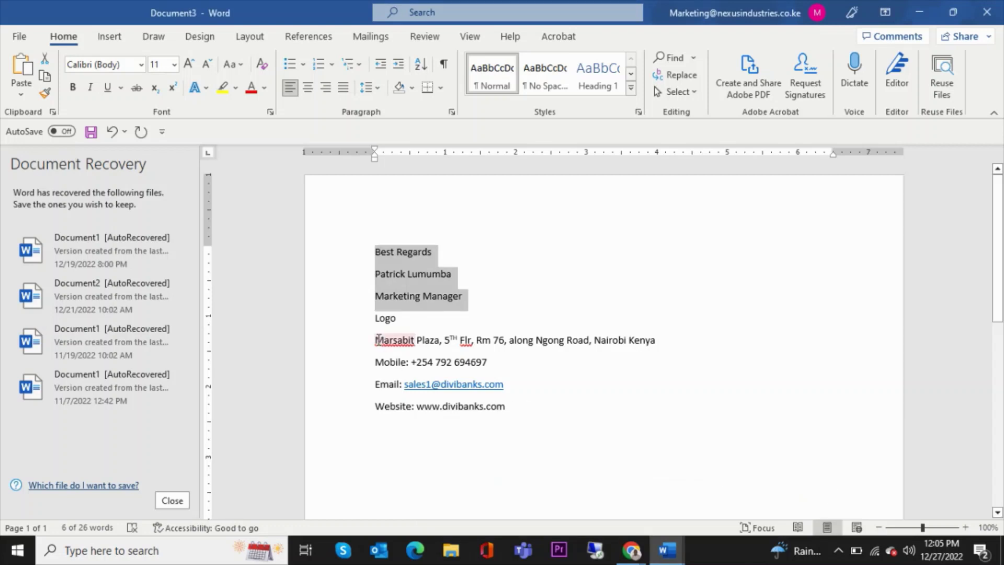
pyautogui.moveTo(374, 341); pyautogui.dragTo(531, 400)
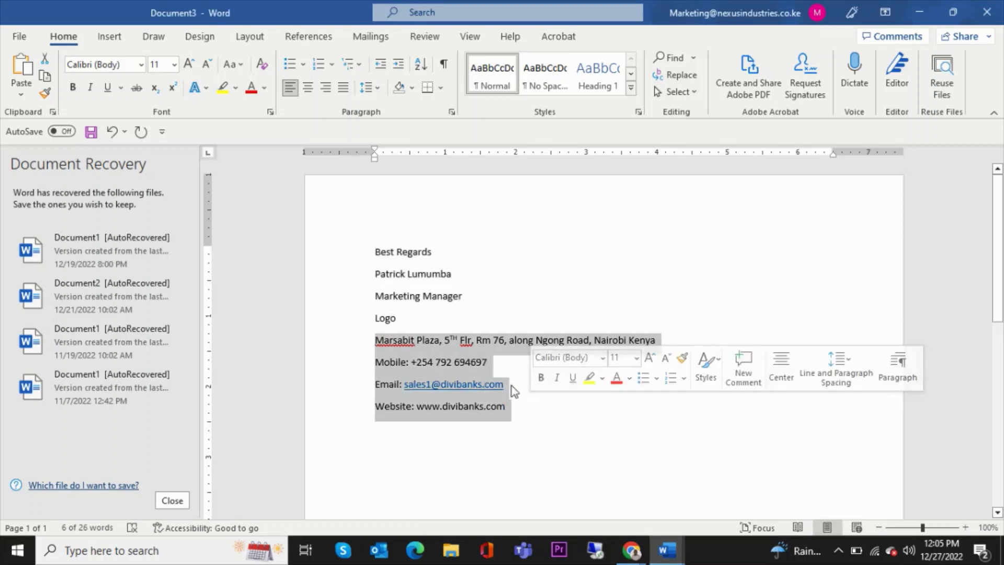
pyautogui.rightClick(496, 359)
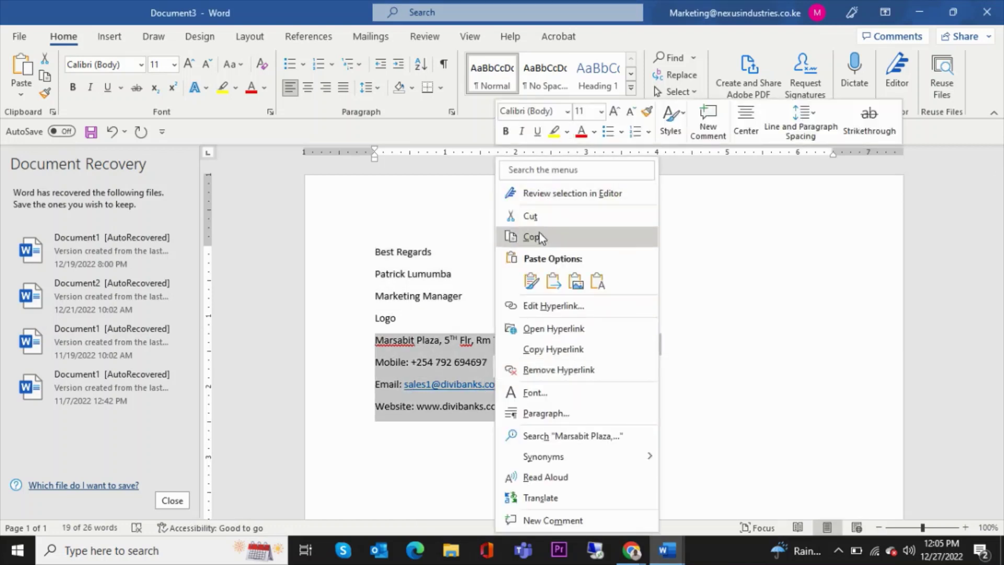
pyautogui.click(538, 231)
pyautogui.moveTo(631, 550)
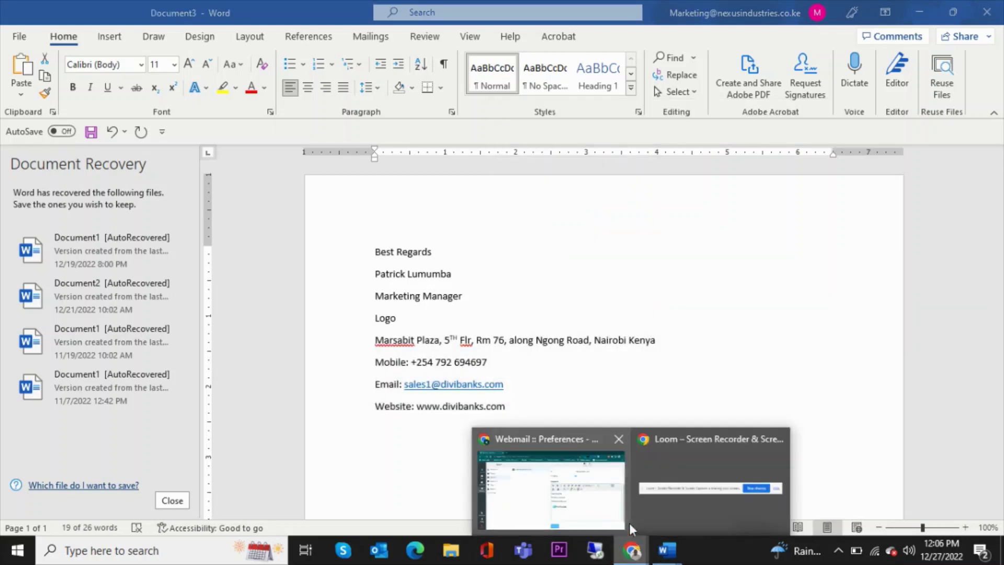
pyautogui.click(610, 494)
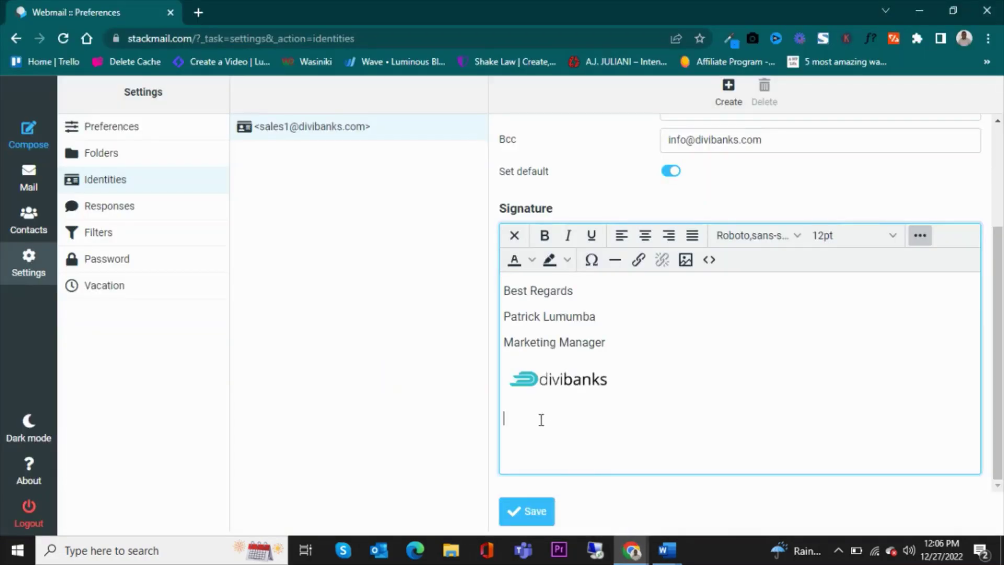
pyautogui.hotkey('ctrl', 'v')
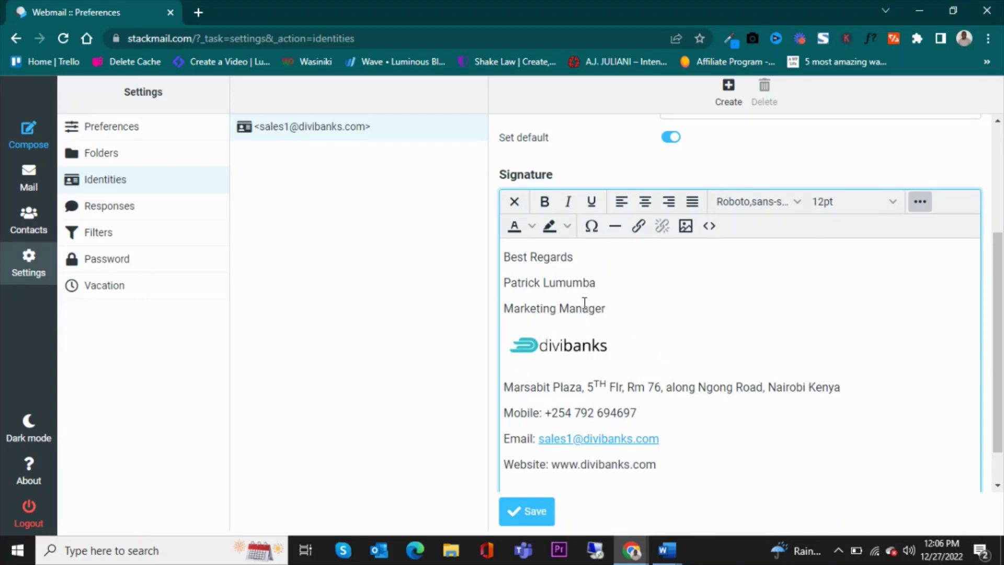
# Bold the name line and make Marketing Manager bold at 14pt
pyautogui.moveTo(498, 288); pyautogui.dragTo(611, 285)
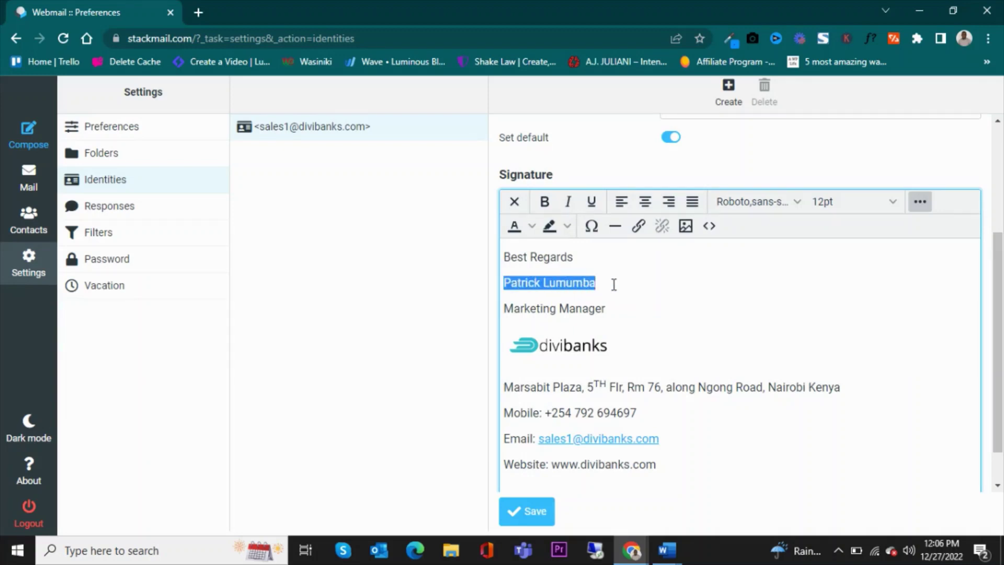
pyautogui.click(546, 203)
pyautogui.click(549, 311)
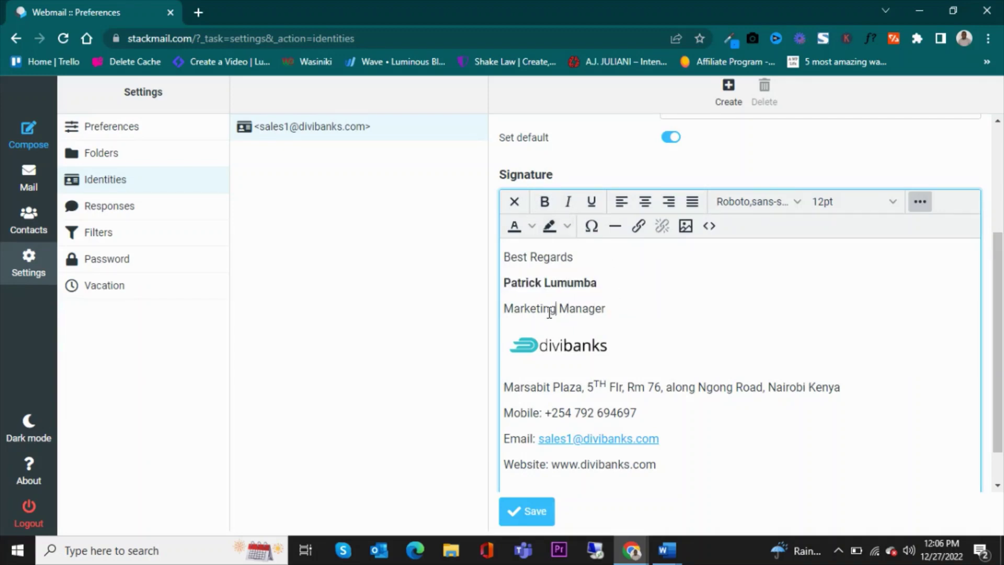
pyautogui.moveTo(605, 309); pyautogui.dragTo(504, 303)
pyautogui.click(543, 202)
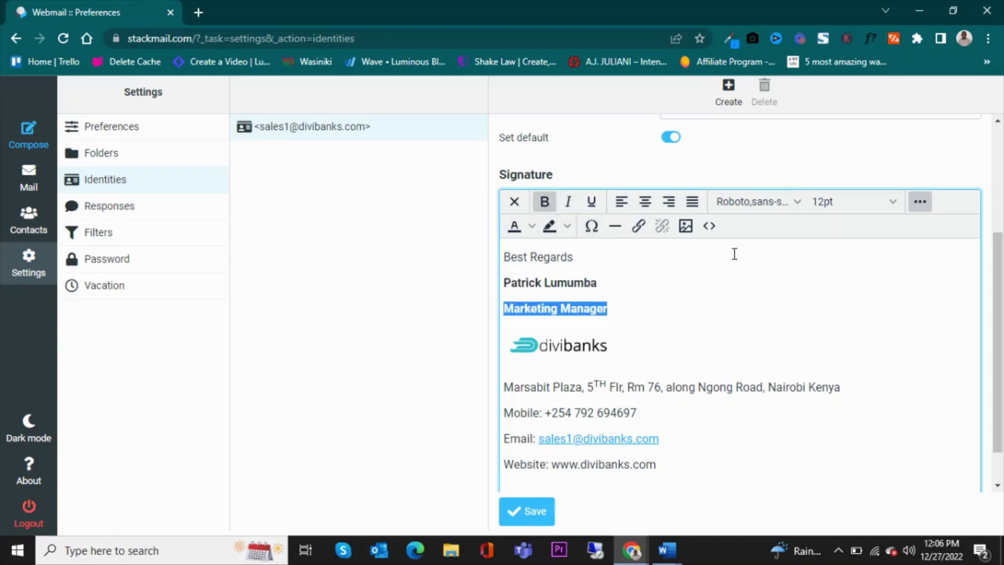
pyautogui.click(892, 201)
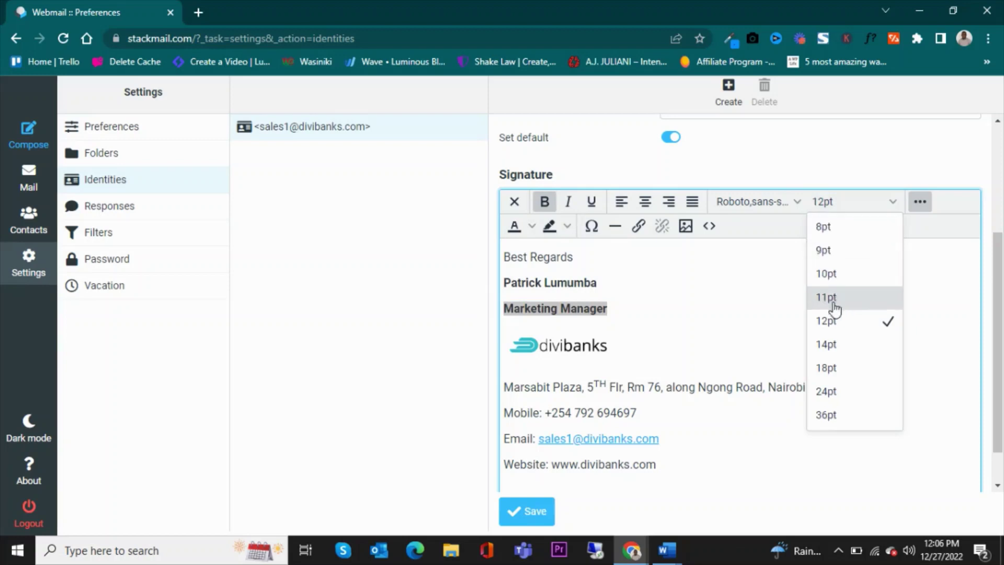
pyautogui.click(828, 345)
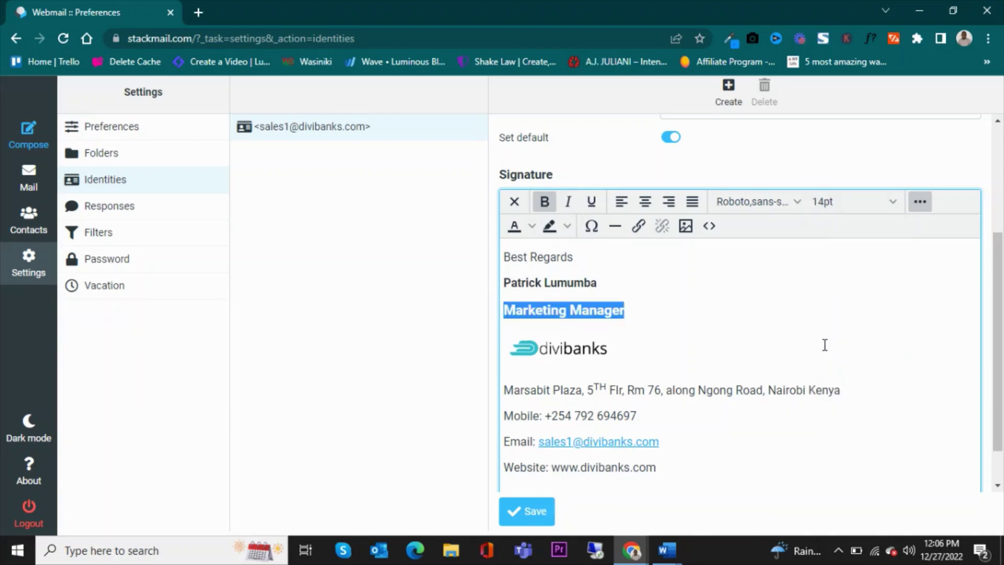
pyautogui.click(657, 310)
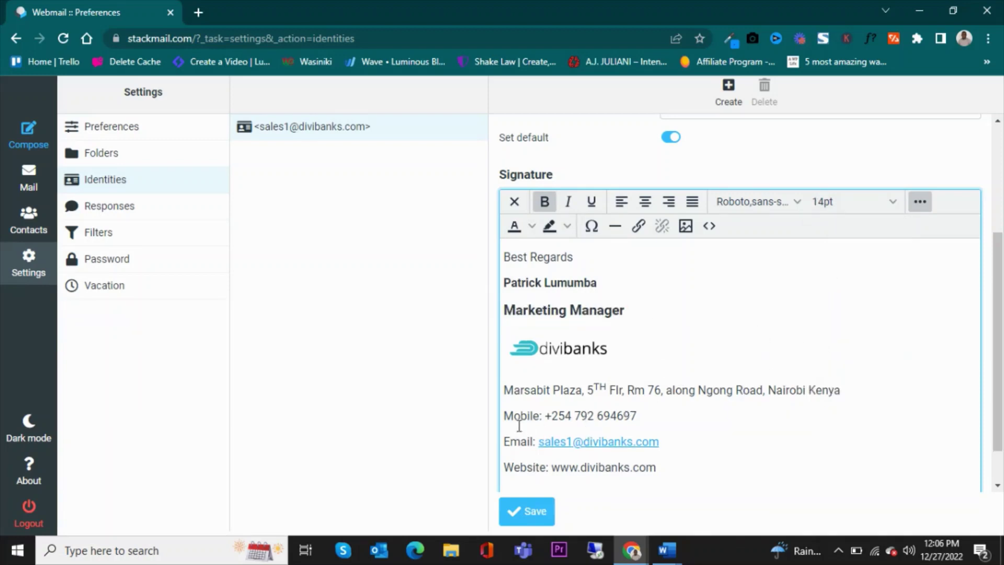
# Bold the Mobile:, Email: and Website: labels in the signature
pyautogui.moveTo(503, 416); pyautogui.dragTo(542, 417)
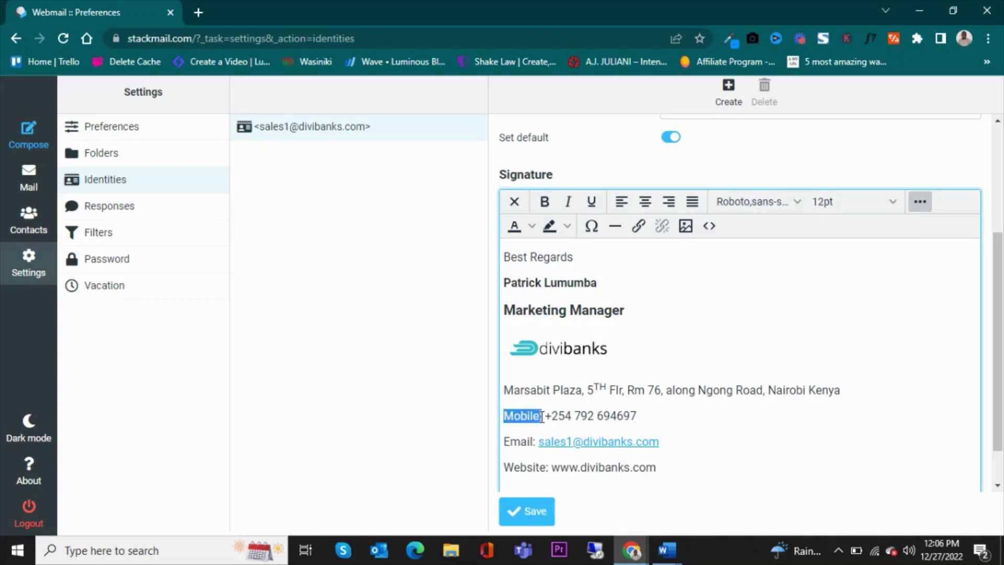
pyautogui.click(544, 201)
pyautogui.click(514, 444)
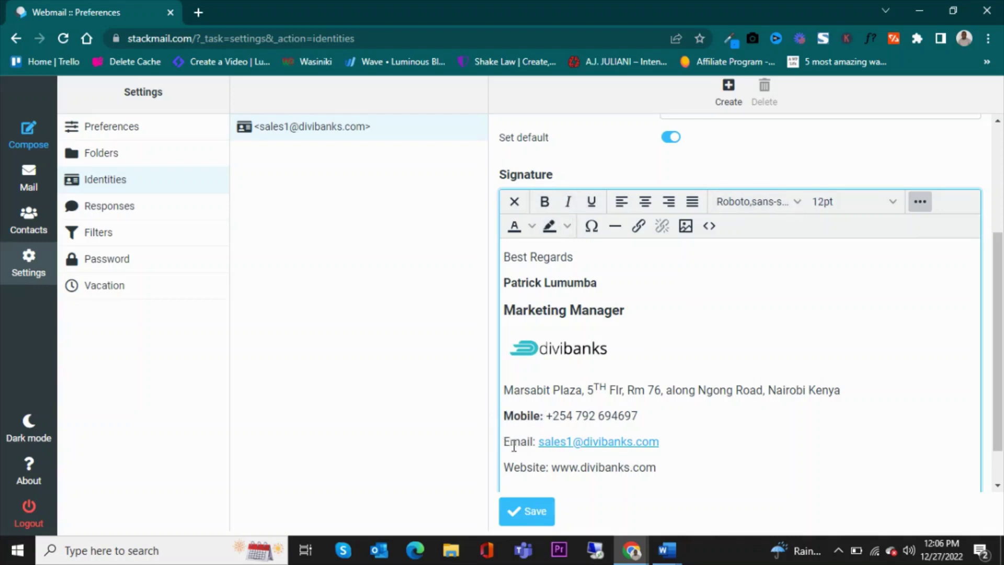
pyautogui.moveTo(505, 442); pyautogui.dragTo(537, 442)
pyautogui.click(545, 202)
pyautogui.moveTo(503, 466); pyautogui.dragTo(555, 468)
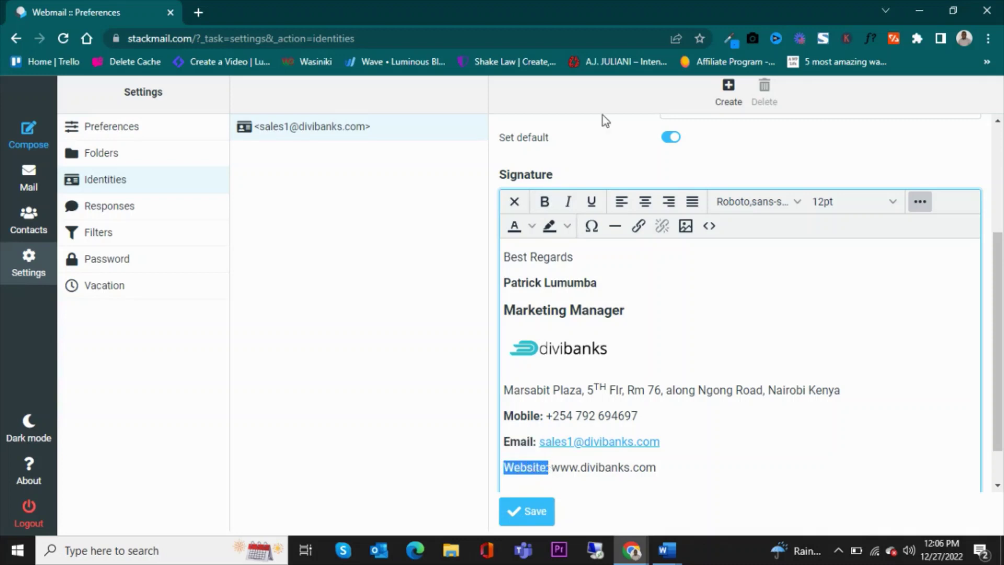
pyautogui.click(544, 202)
pyautogui.click(717, 395)
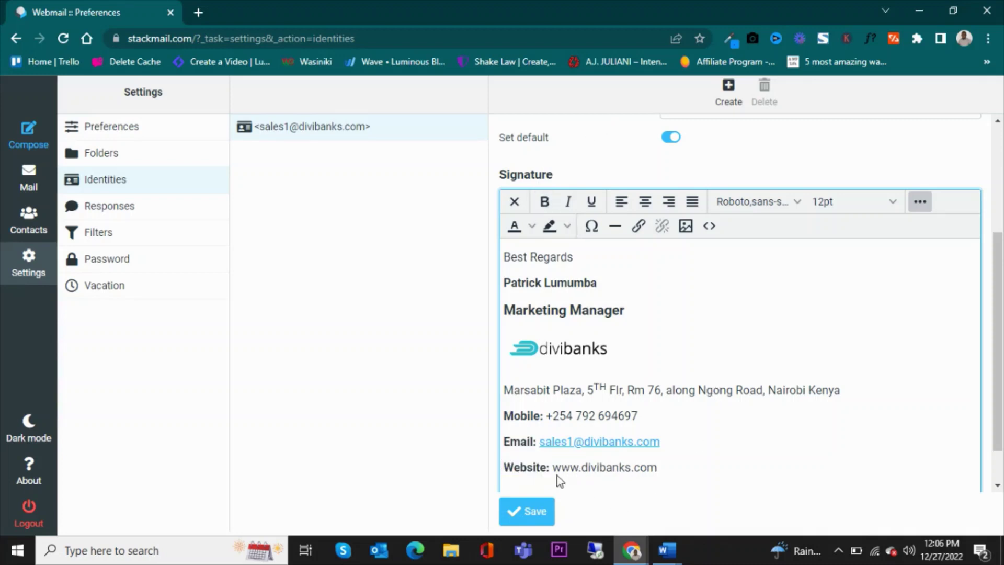
pyautogui.moveTo(554, 463); pyautogui.dragTo(655, 469)
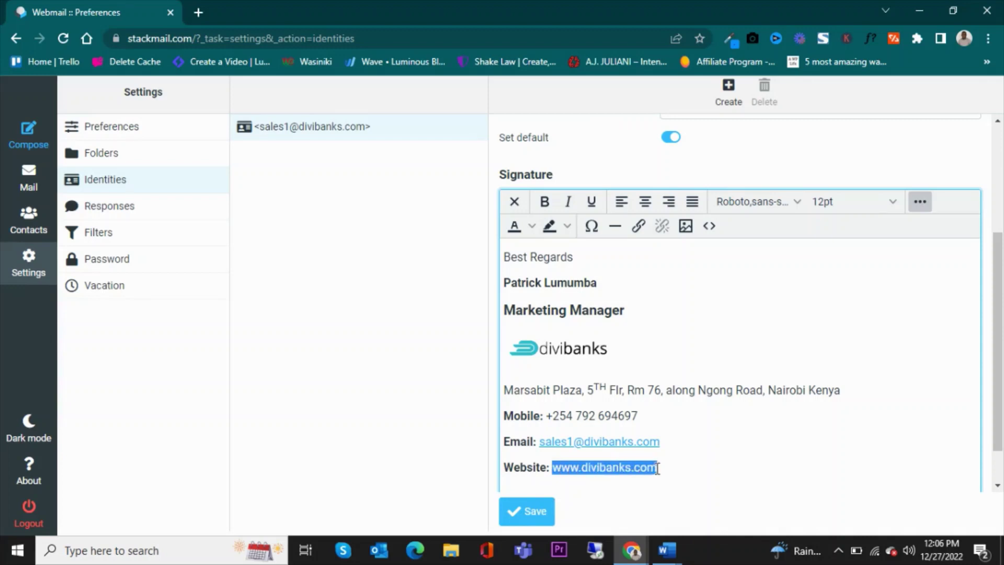
pyautogui.click(631, 229)
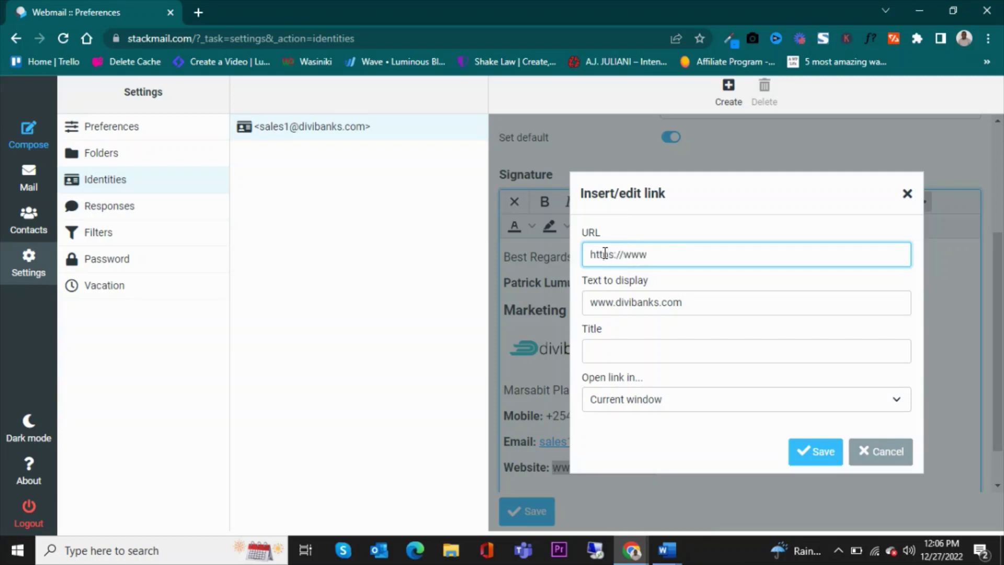
pyautogui.write('https://www.divibank')
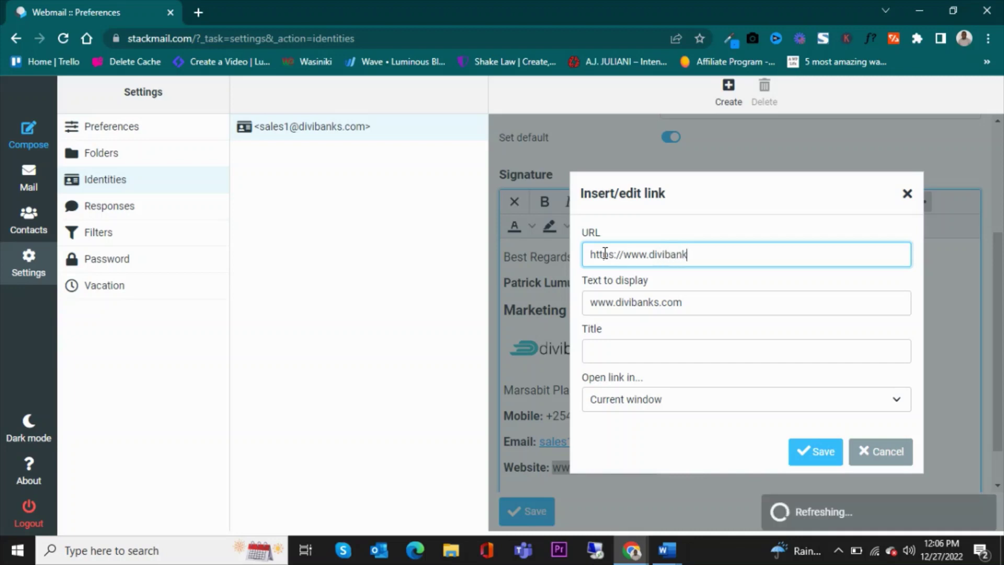
pyautogui.write('s.com')
pyautogui.click(812, 451)
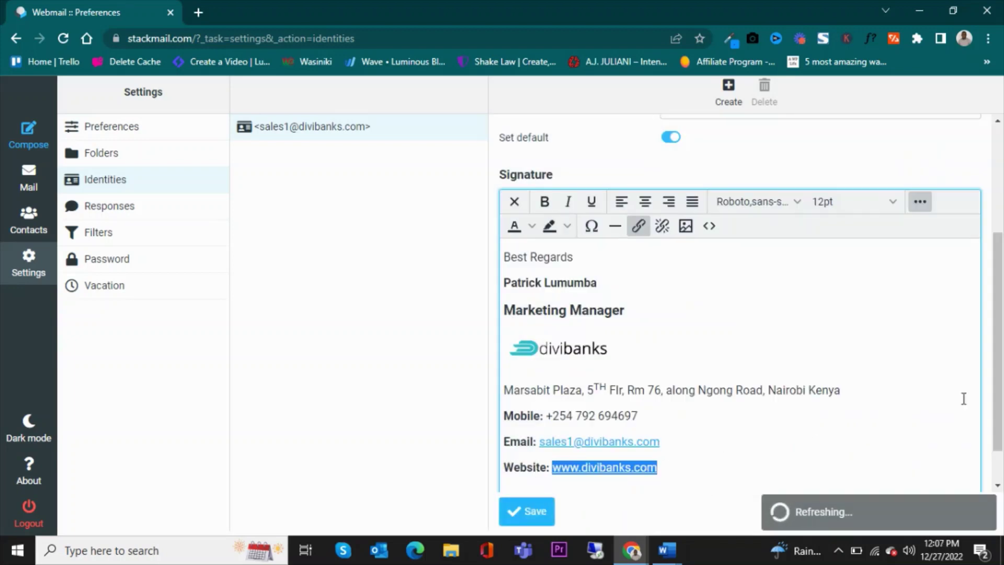
pyautogui.scroll(-1, 1001, 389)
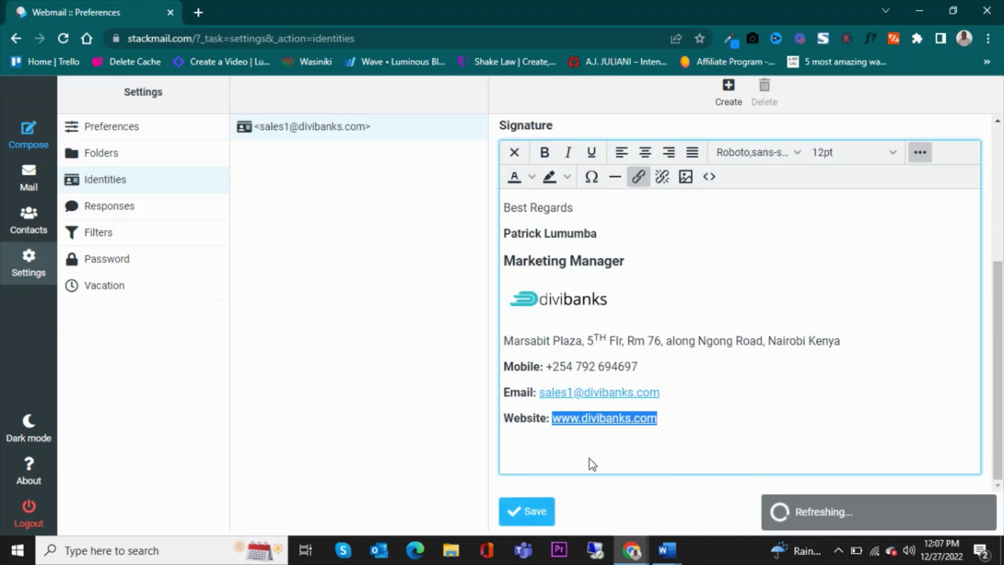
# Save the identity's updated signature
pyautogui.click(535, 457)
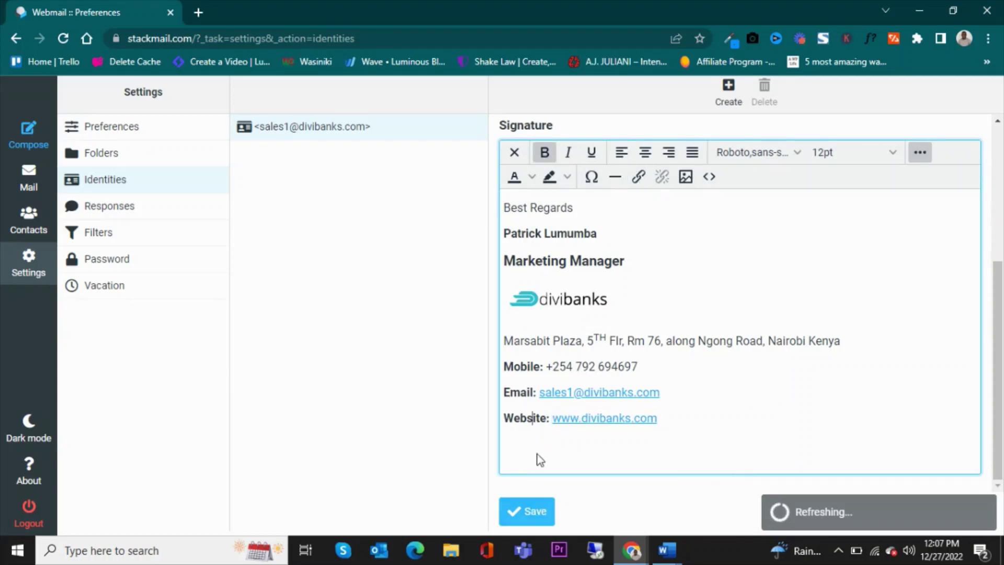
pyautogui.click(530, 520)
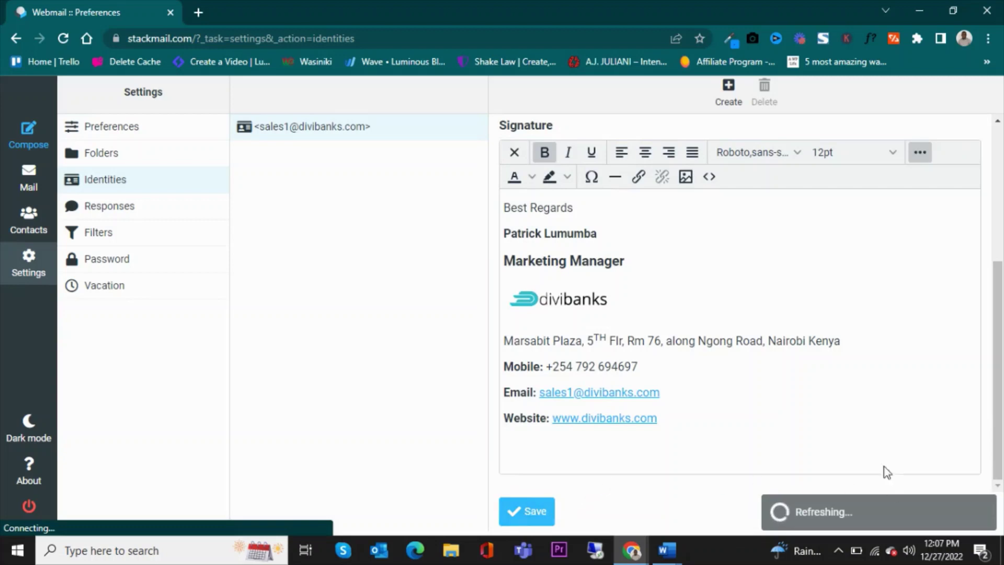
pyautogui.scroll(1, 829, 288)
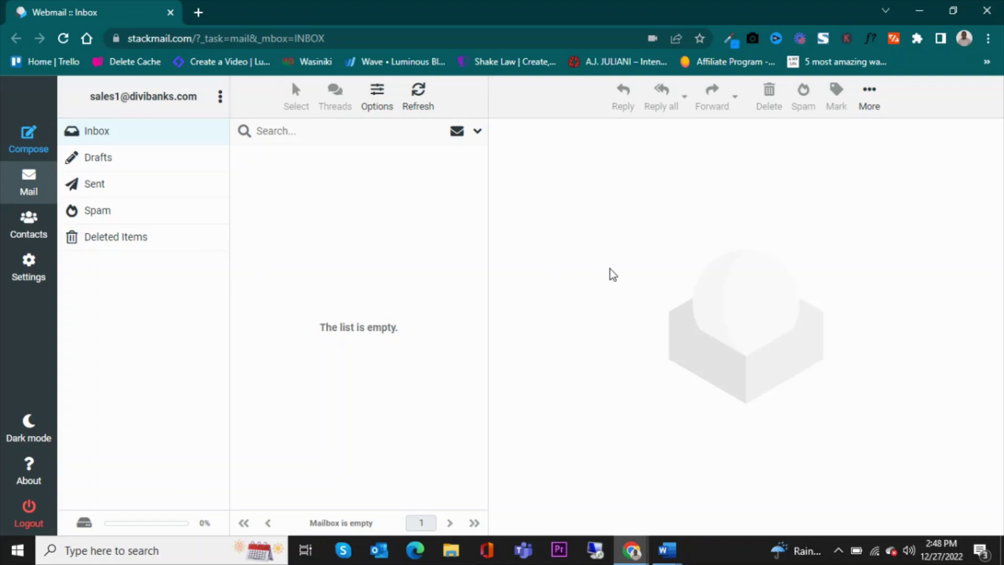
pyautogui.click(33, 148)
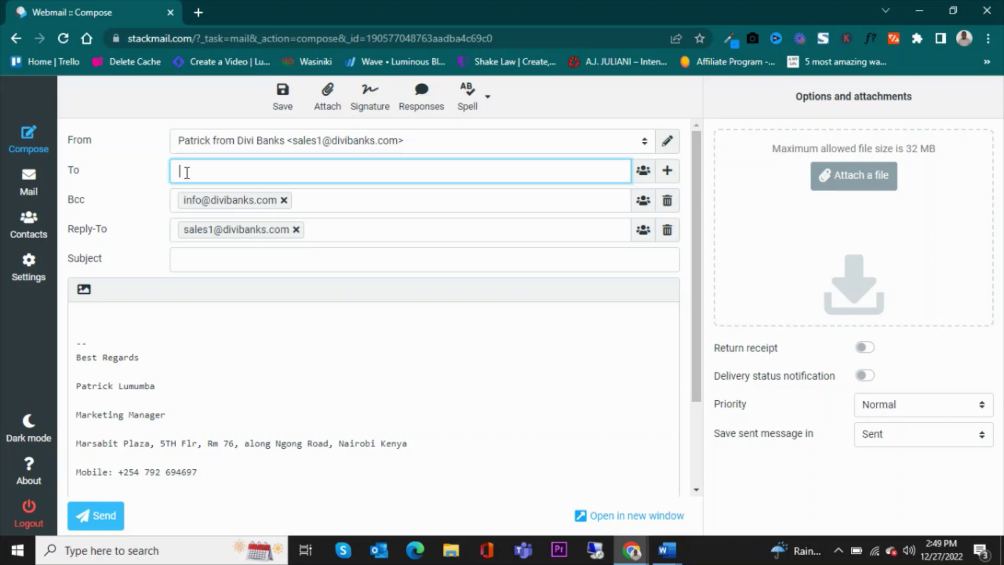
pyautogui.write('sales')
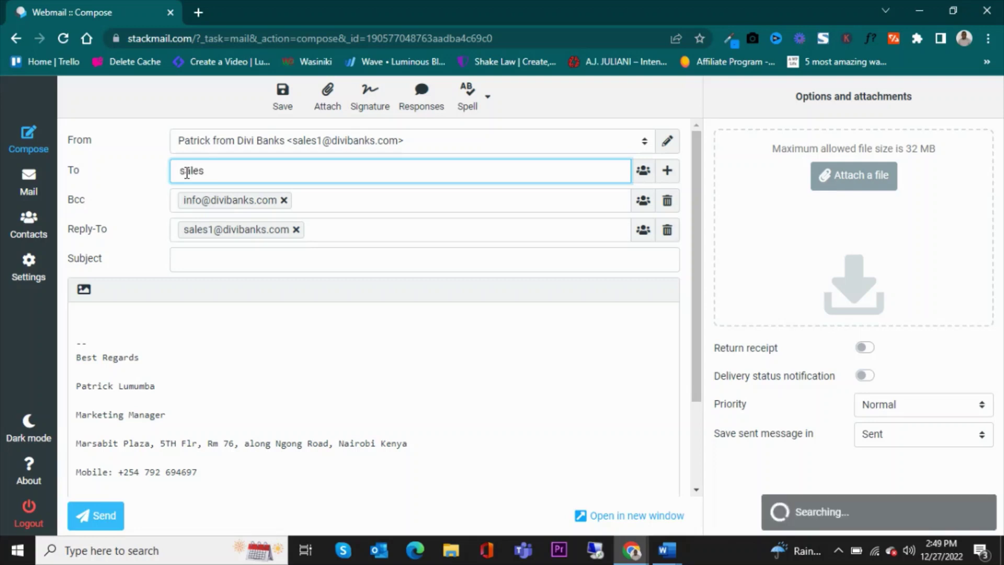
pyautogui.press('BackSpace')
pyautogui.press('BackSpace')
pyautogui.press('BackSpace')
pyautogui.press('BackSpace')
pyautogui.press('BackSpace')
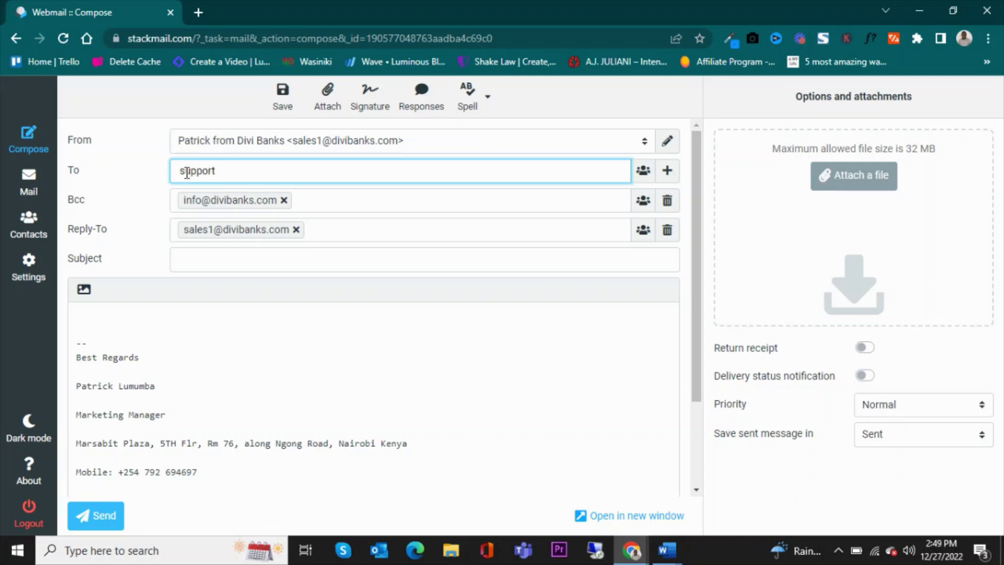
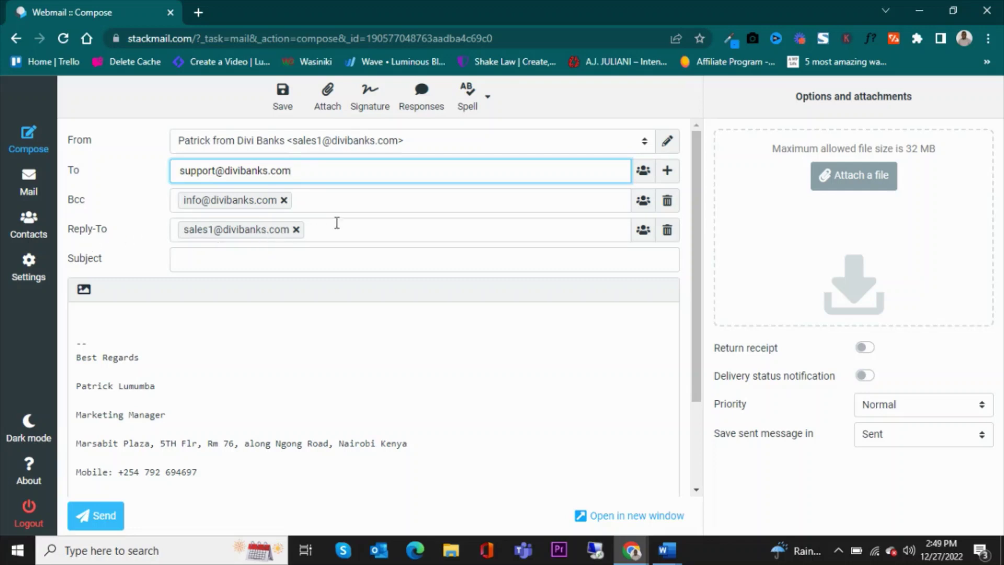
pyautogui.click(242, 262)
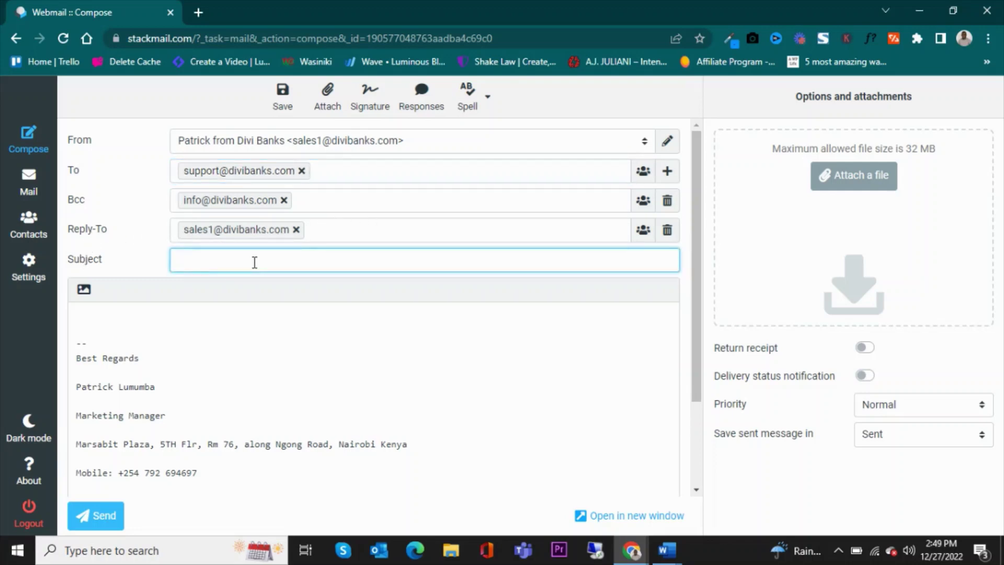
pyautogui.write('Test Email')
pyautogui.scroll(-2, 144, 324)
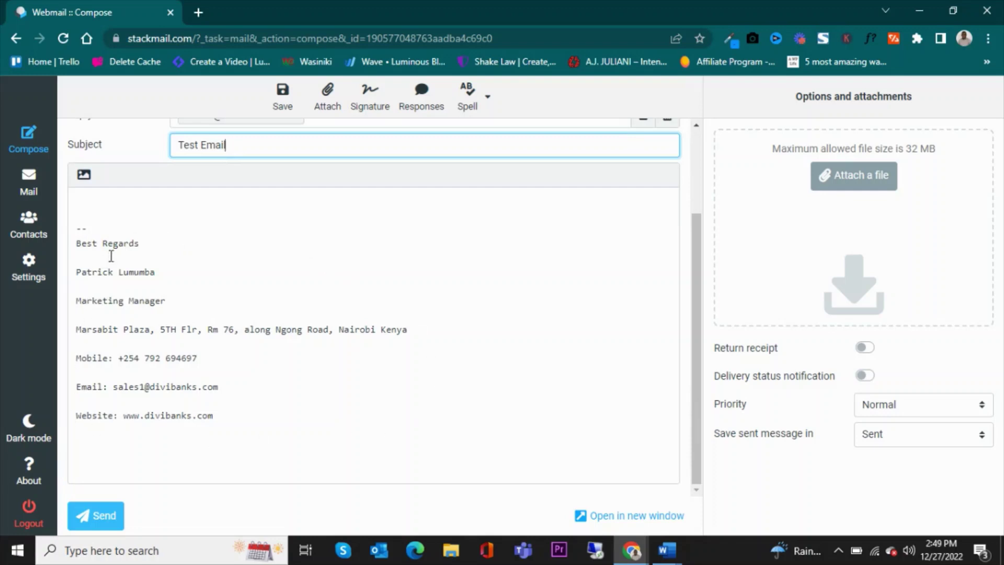
pyautogui.scroll(2, 161, 371)
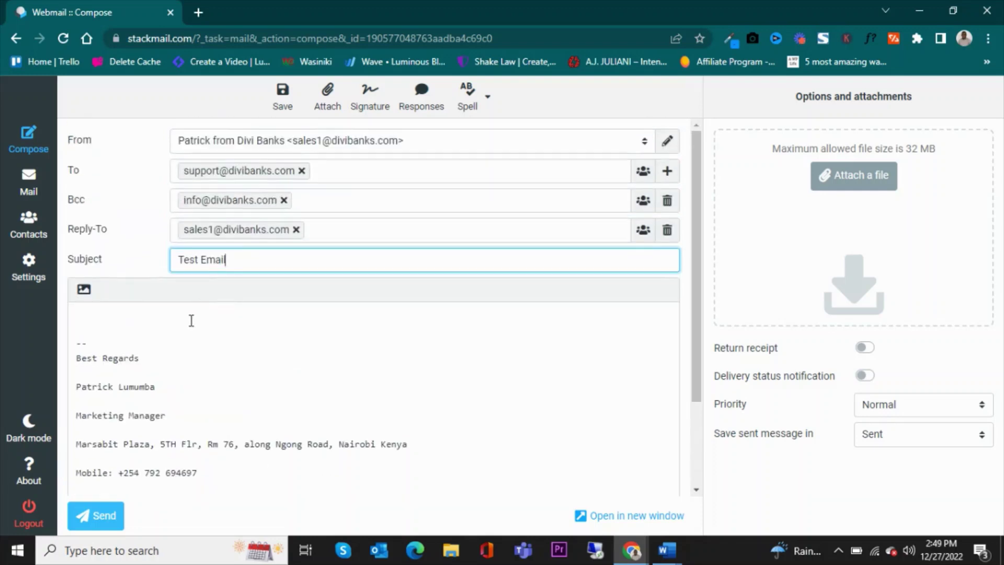
# Switch the Test Email draft to HTML editing, accepting the editor-switch warning
pyautogui.click(84, 290)
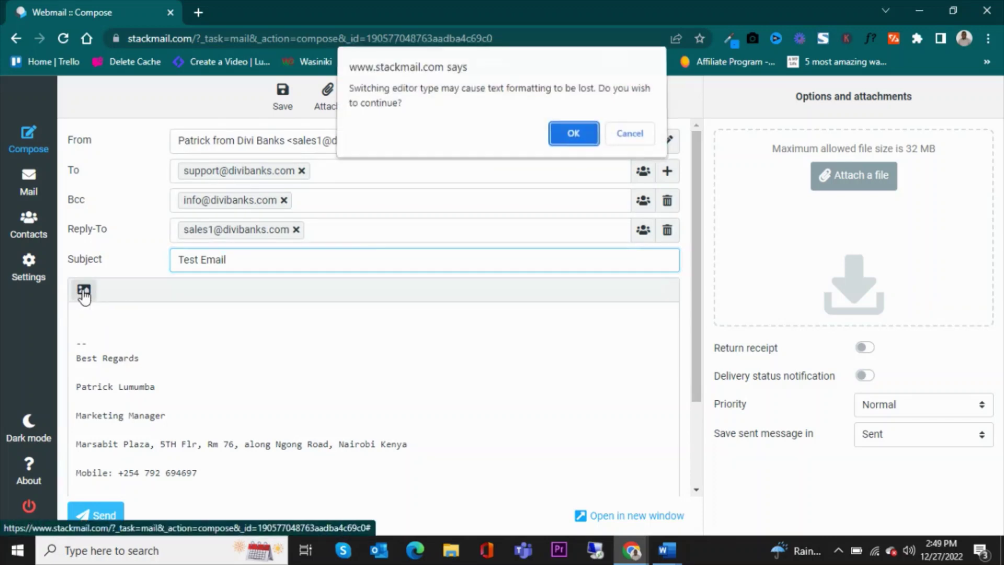
pyautogui.click(573, 135)
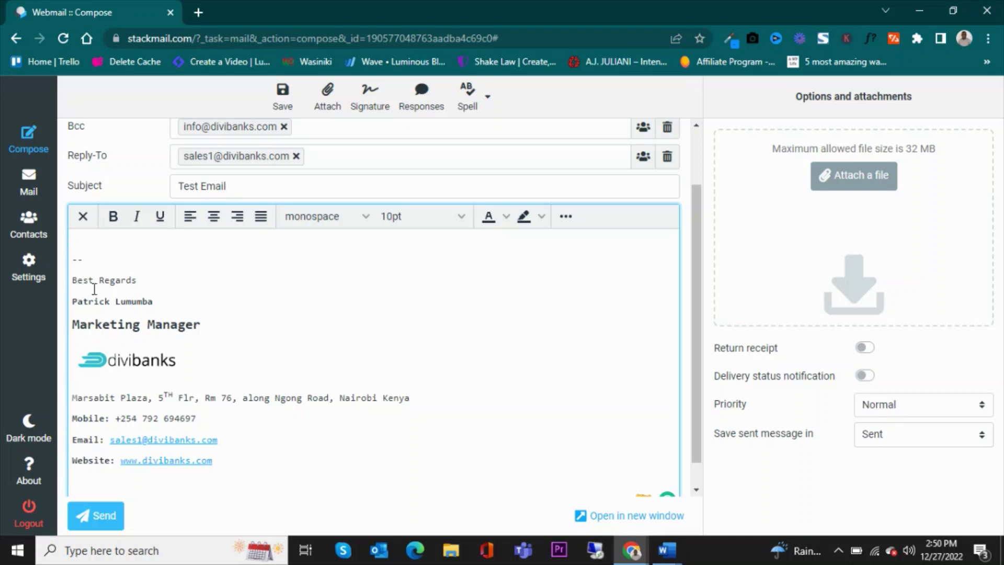
# Write 'Dear Sir,', 'This is a test email.' and 'Let's see how it looks like' above the signature
pyautogui.scroll(2, 397, 288)
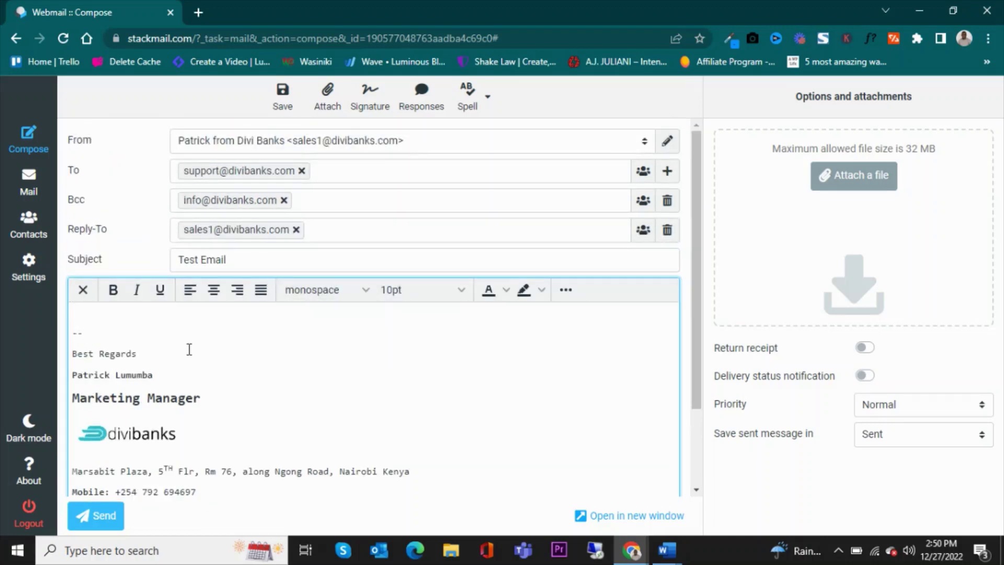
pyautogui.write('ear Sir,')
pyautogui.press('Return')
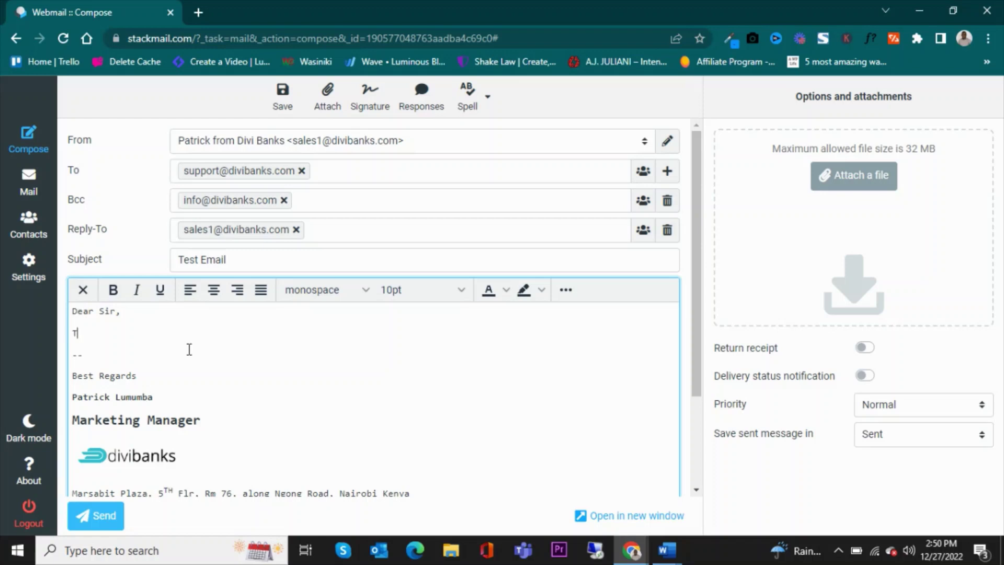
pyautogui.write('This is a test email.')
pyautogui.press('Return')
pyautogui.write('Le')
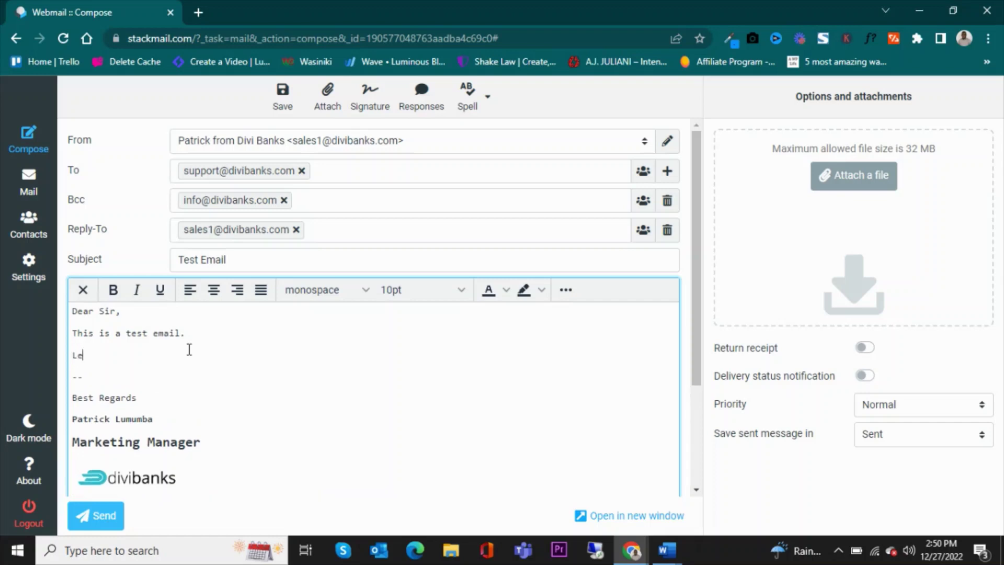
pyautogui.write("t's see how it")
pyautogui.press('BackSpace')
pyautogui.write('it looks like.')
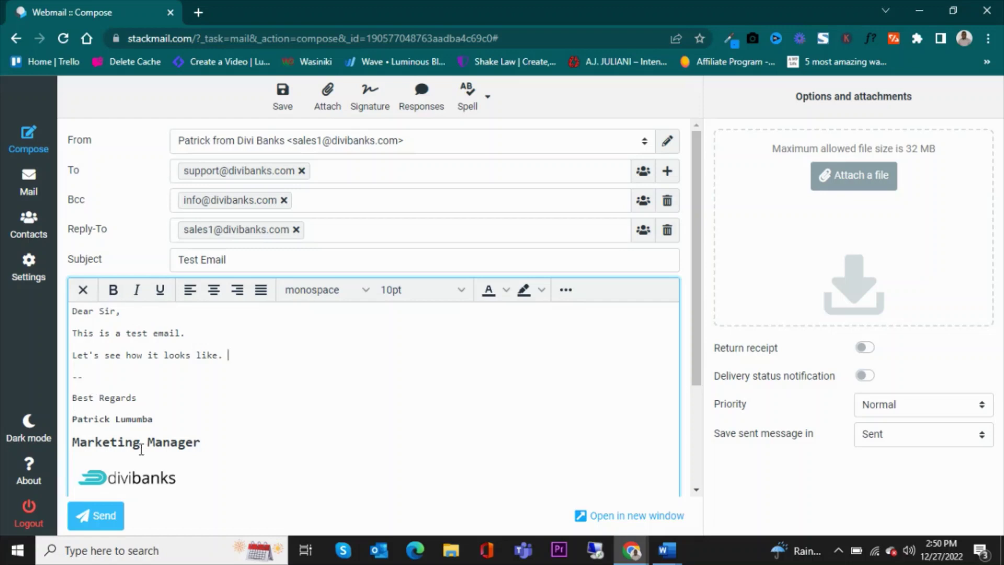
# Send the test email
pyautogui.scroll(-3, 198, 453)
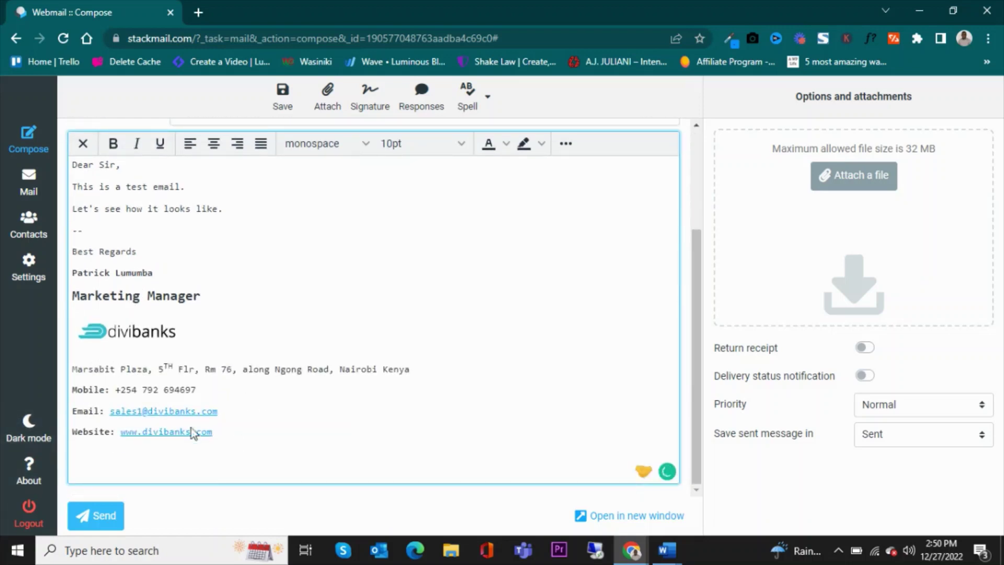
pyautogui.scroll(3, 625, 359)
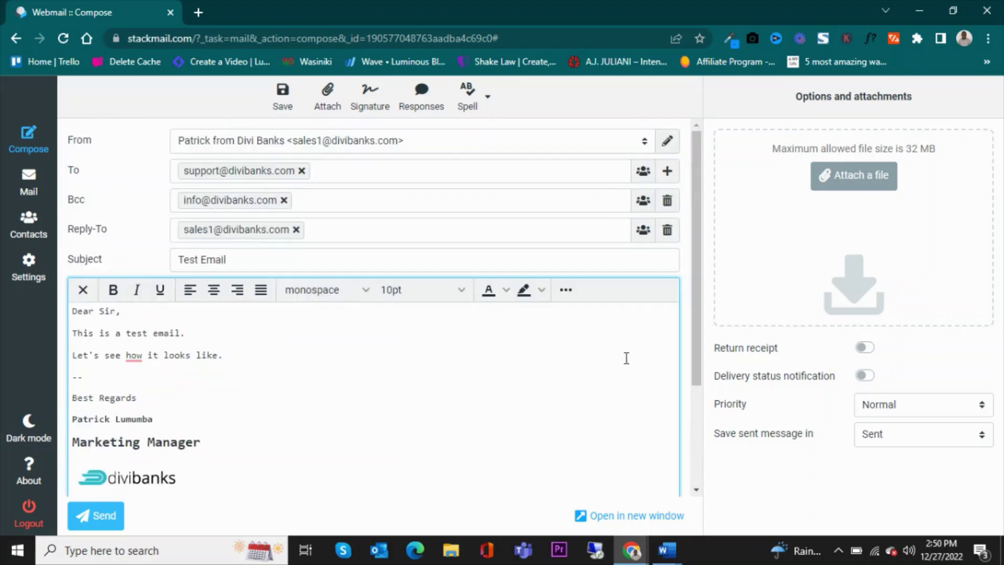
pyautogui.click(100, 515)
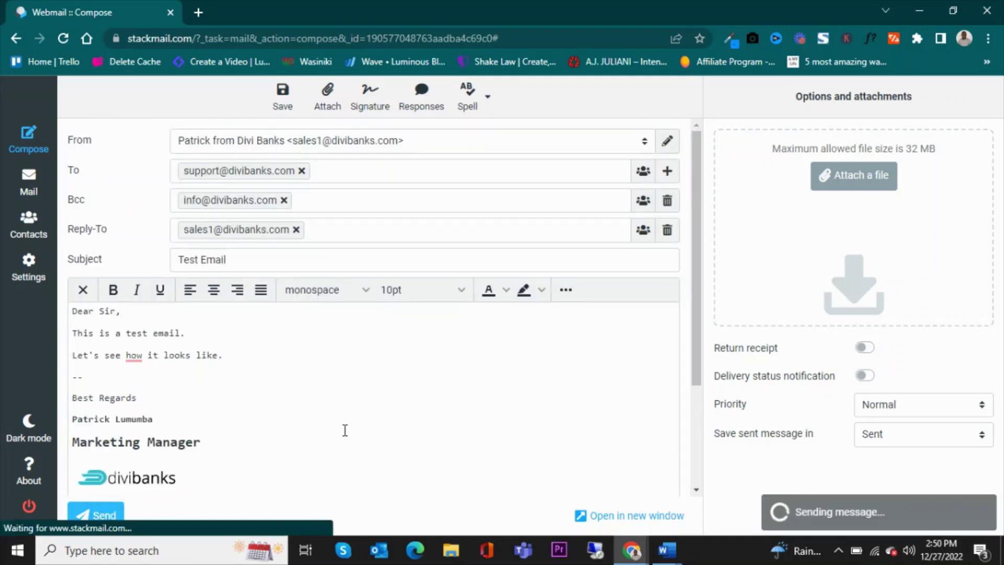